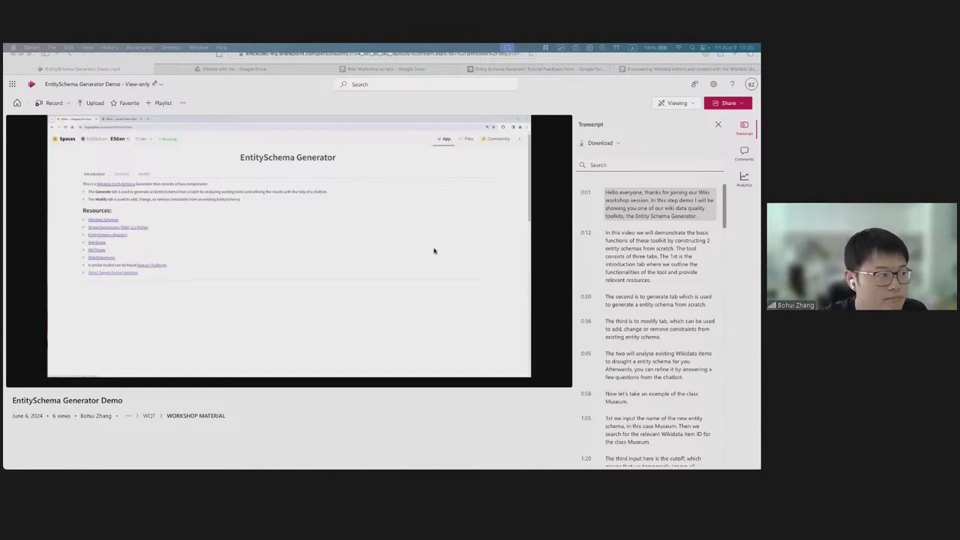
click(358, 254)
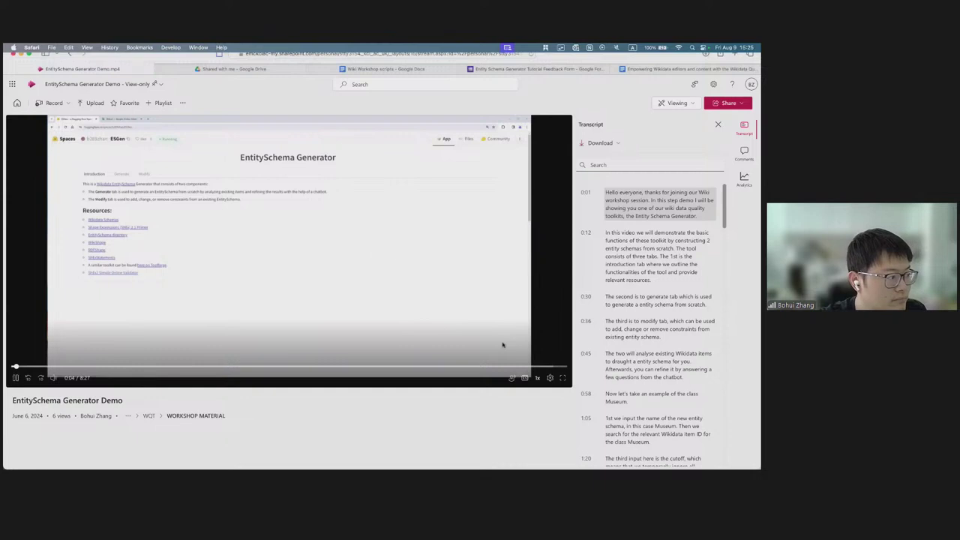
click(563, 378)
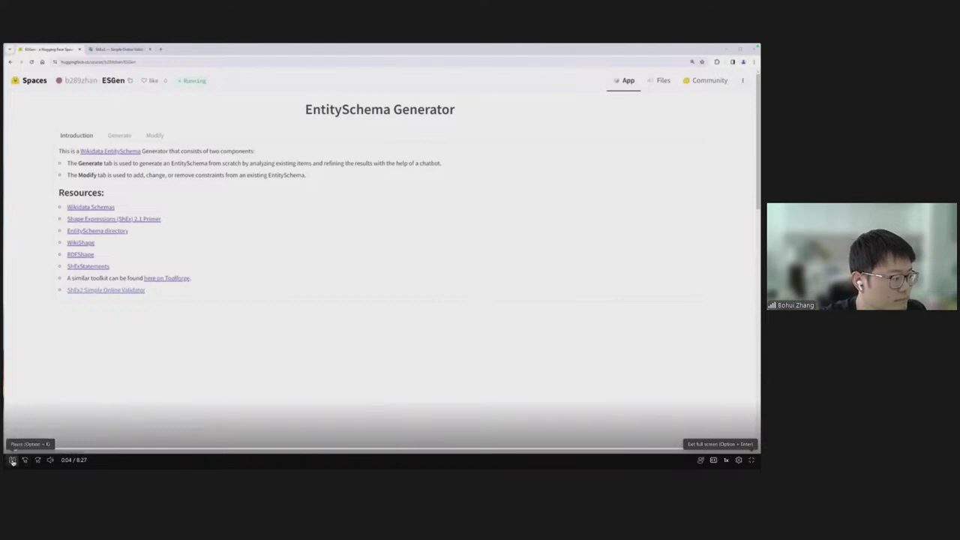
click(751, 461)
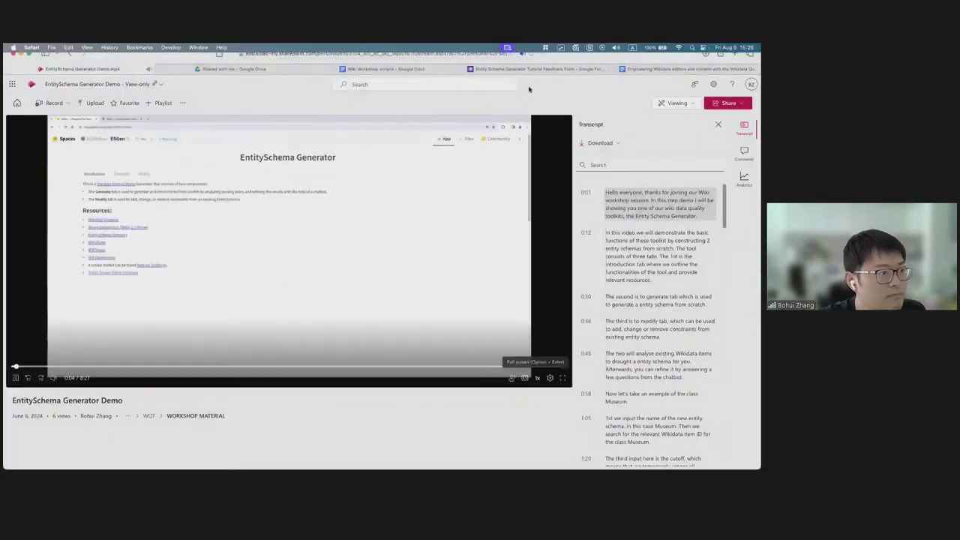
click(531, 56)
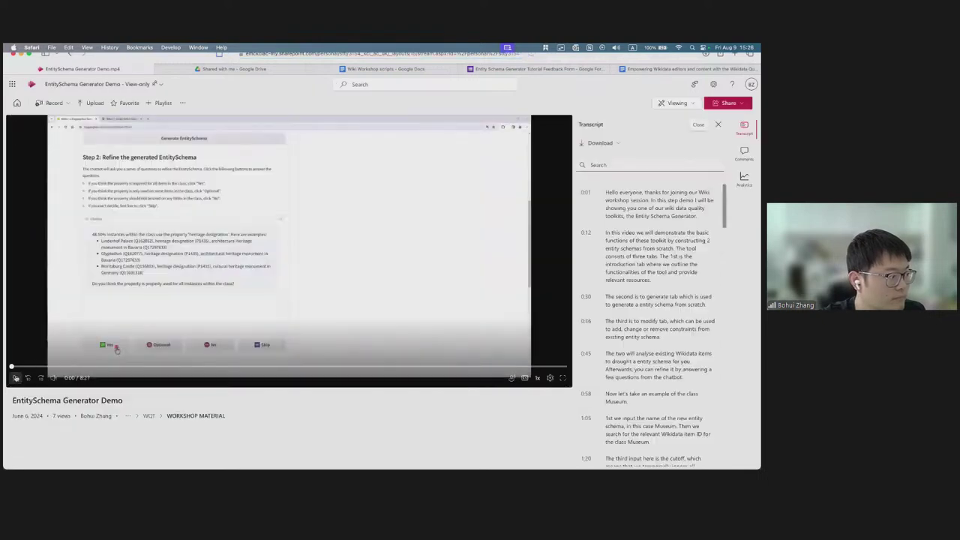
Play the EntitySchema Generator Demo video from the start in full screen, leaving full screen when it ends.
click(15, 377)
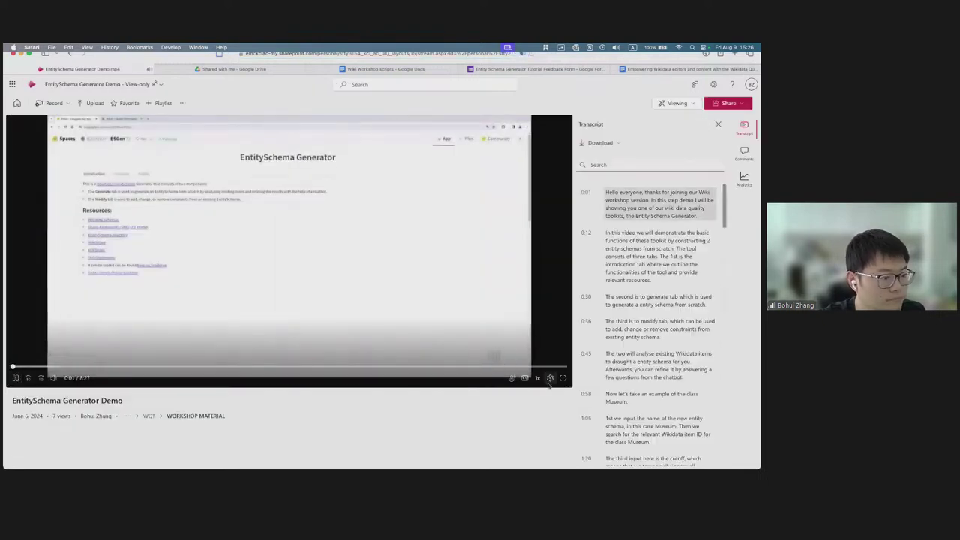
click(406, 269)
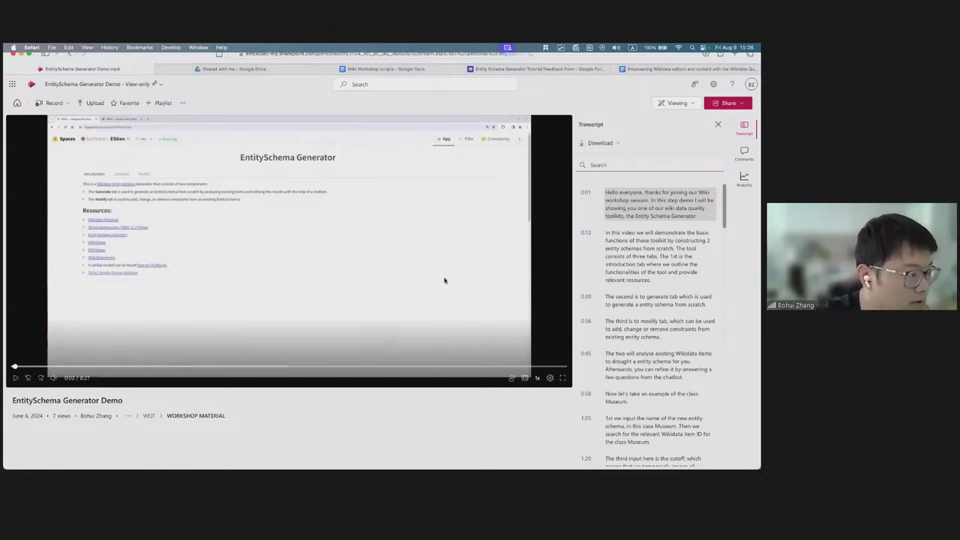
click(563, 378)
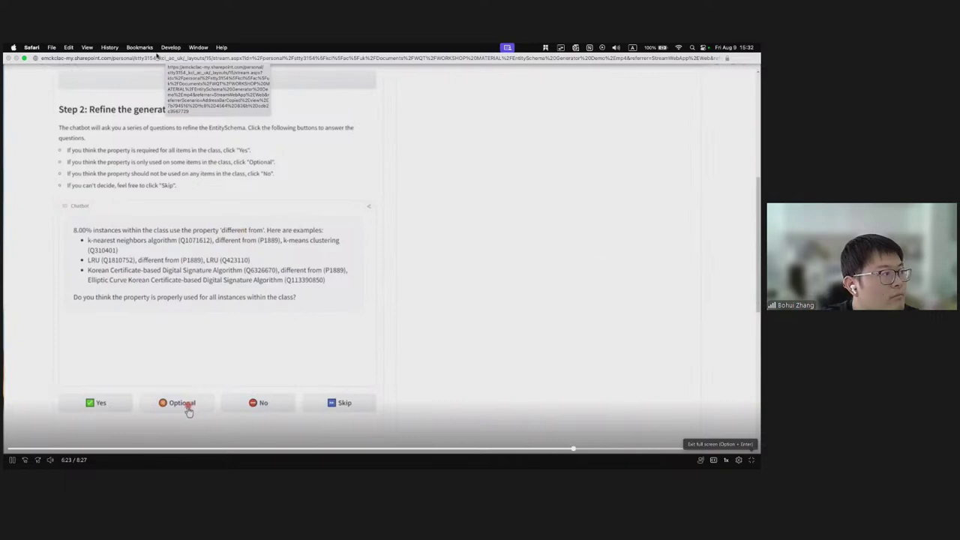
click(87, 48)
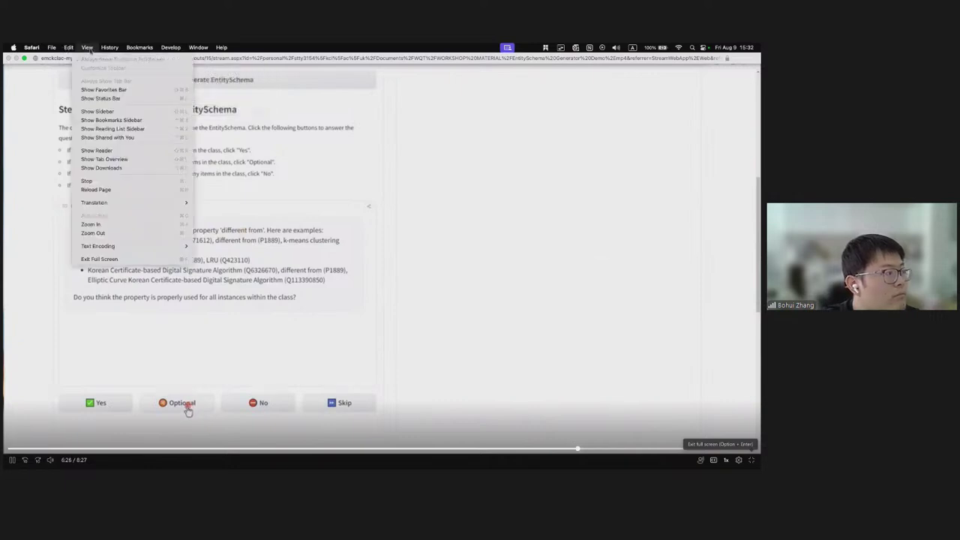
click(109, 230)
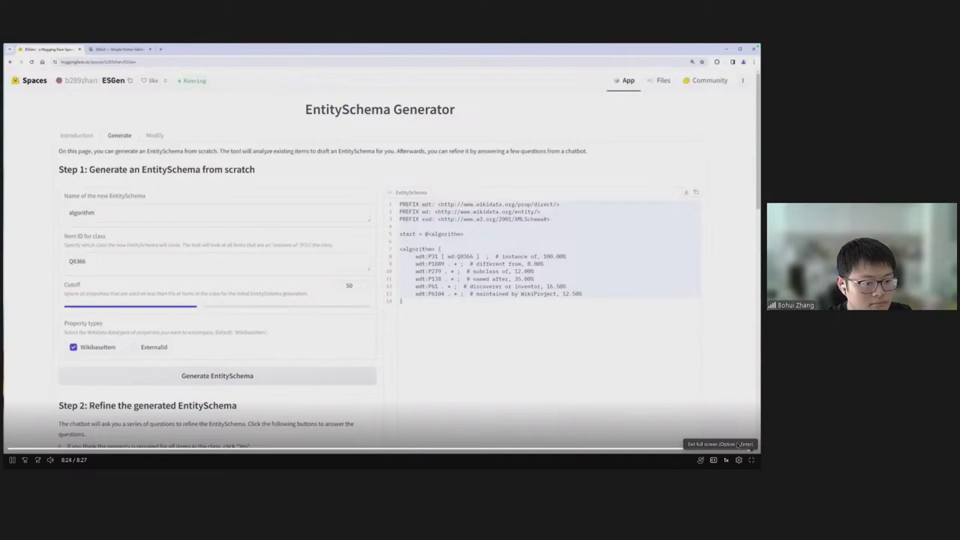
click(750, 460)
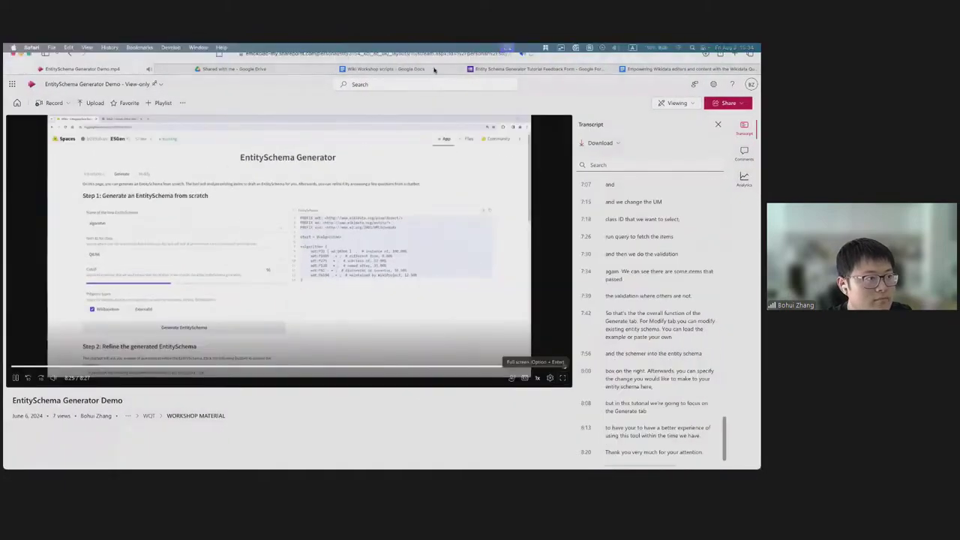
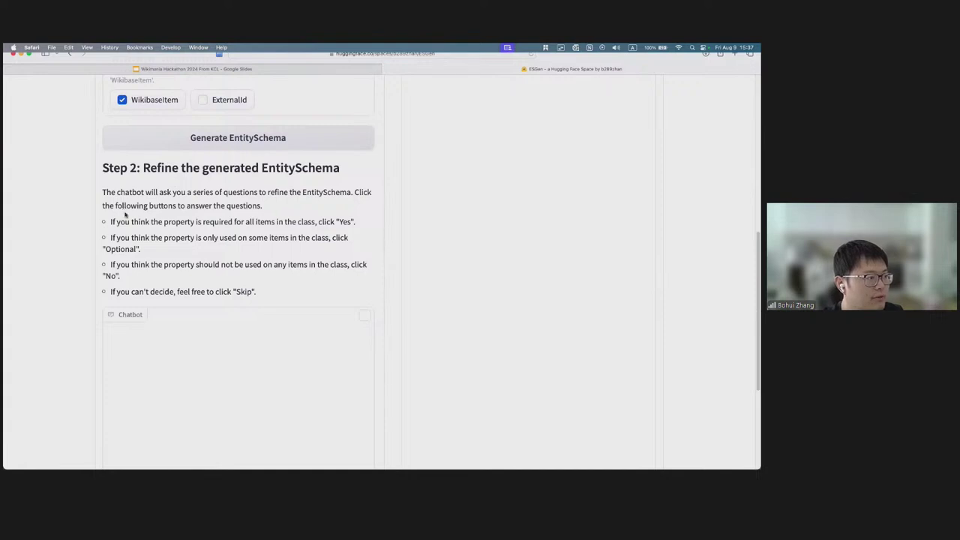
Enter "language" as the name of the new EntitySchema in the Generate form.
scroll(129, 229, down, 5)
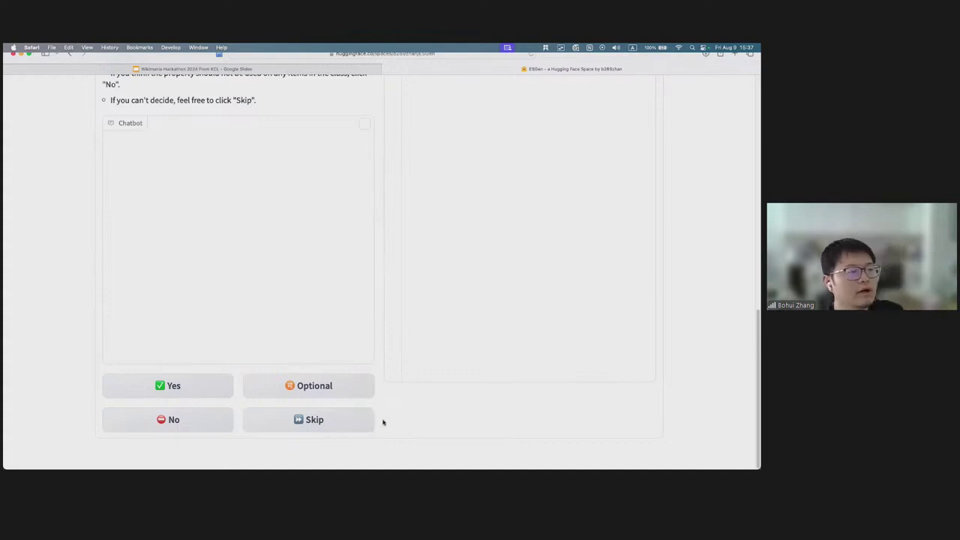
scroll(383, 421, up, 10)
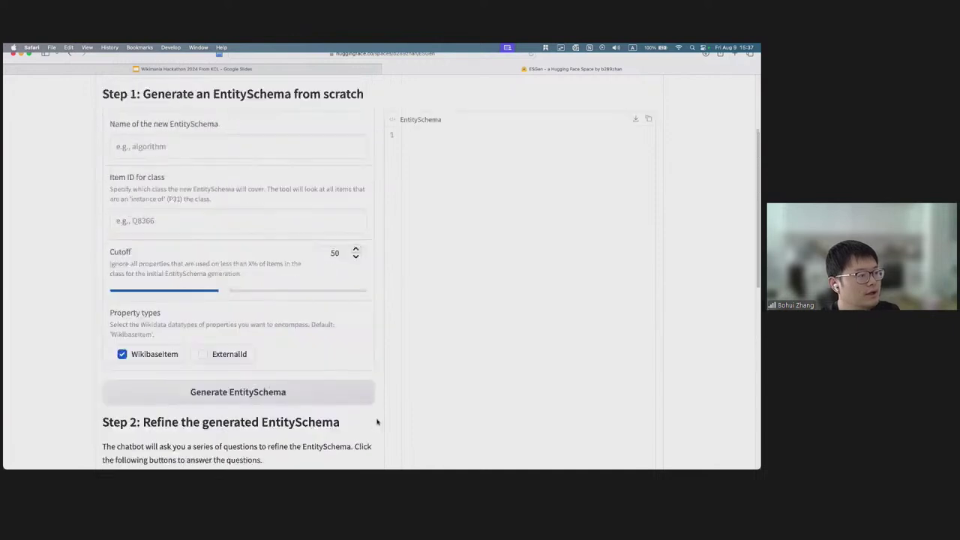
scroll(373, 420, up, 3)
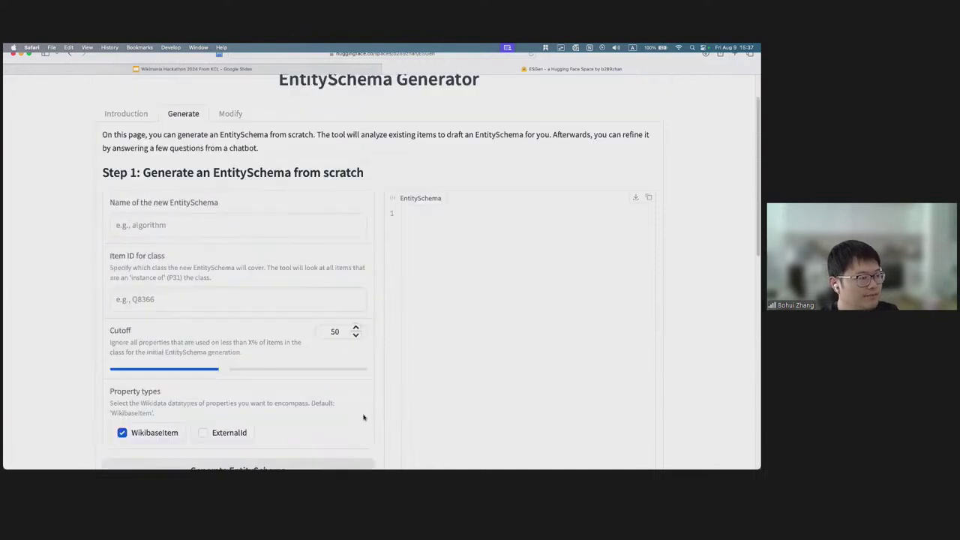
click(155, 228)
text(langu)
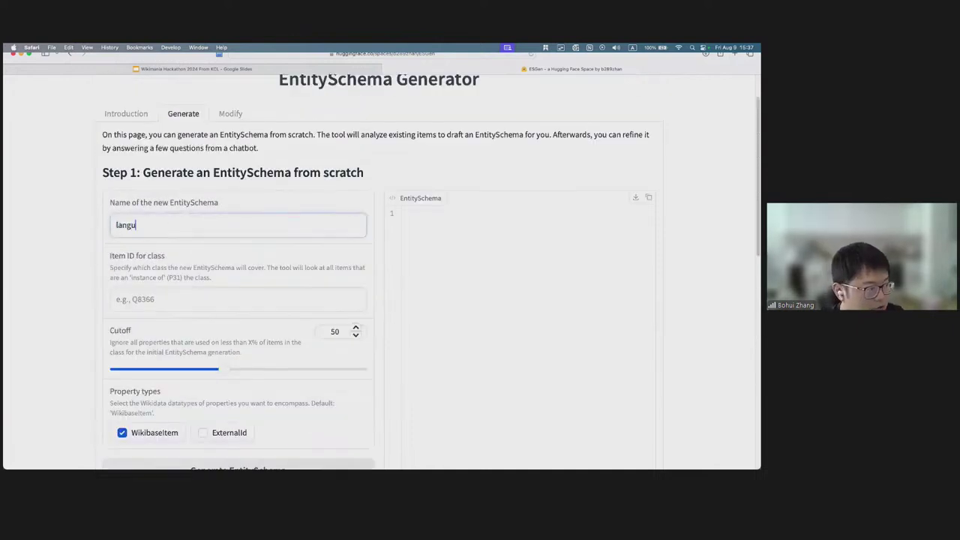
text(age)
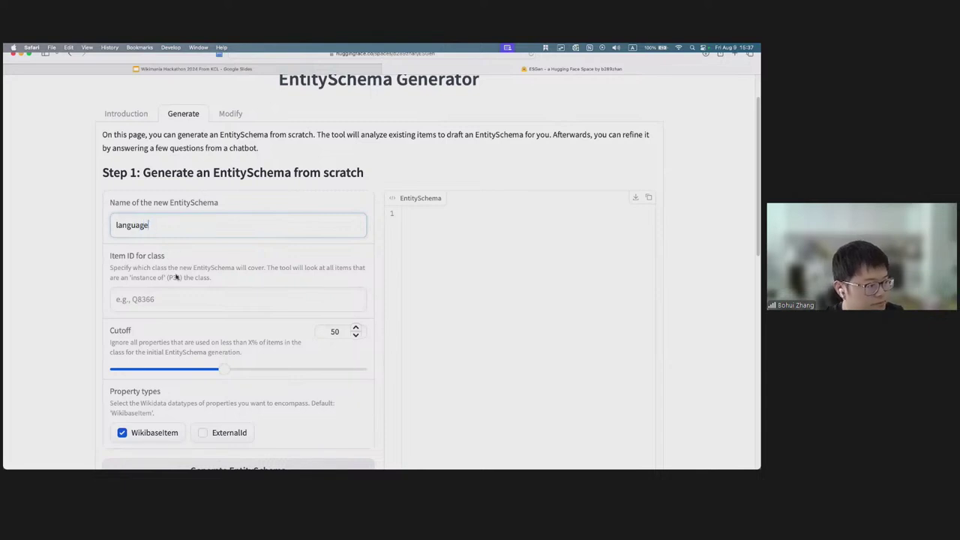
Search the class items for "language", choose language (Q34770), and generate the EntitySchema.
click(178, 295)
text(lan)
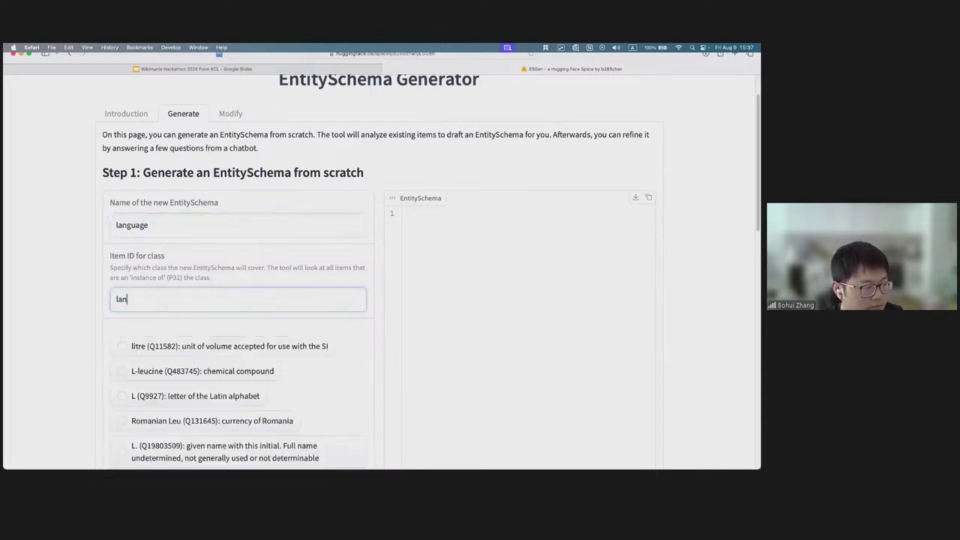
text(guage)
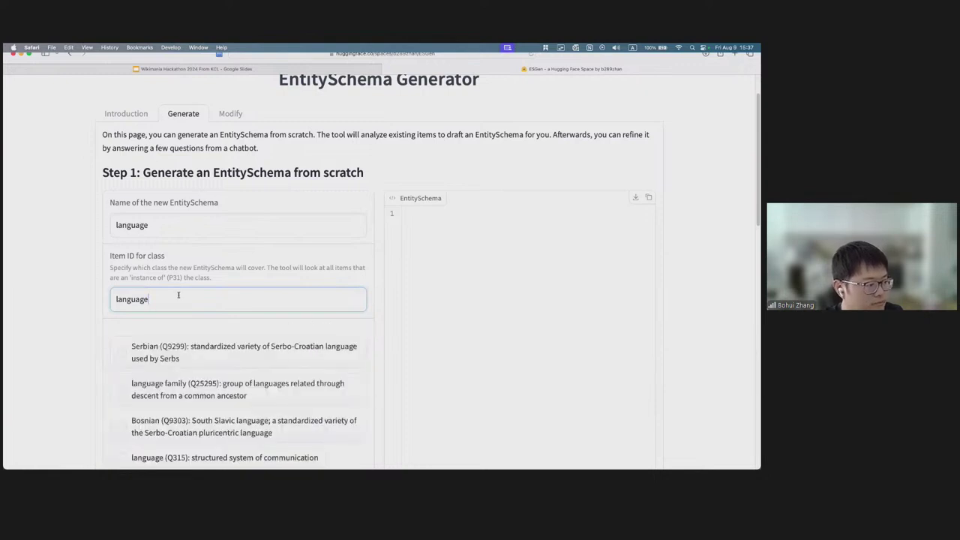
scroll(202, 292, down, 3)
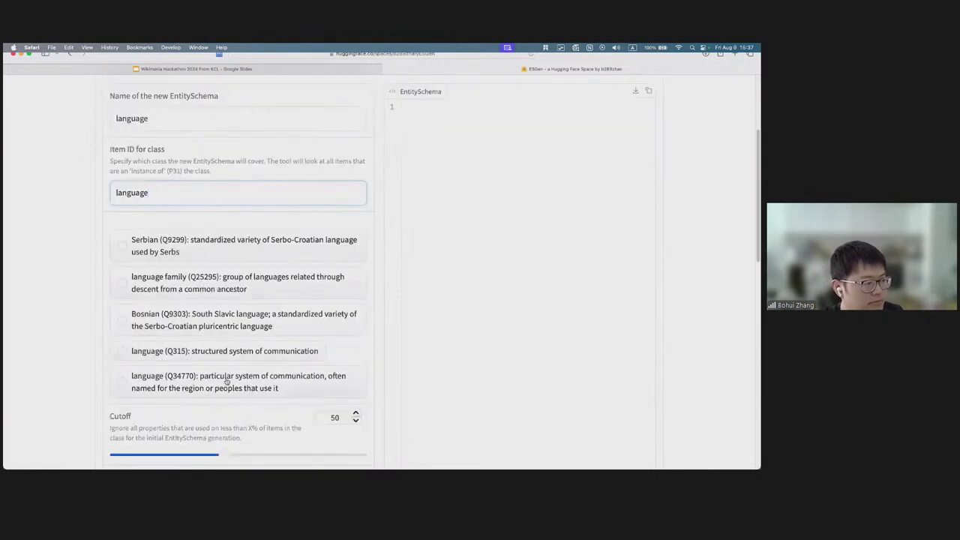
click(226, 381)
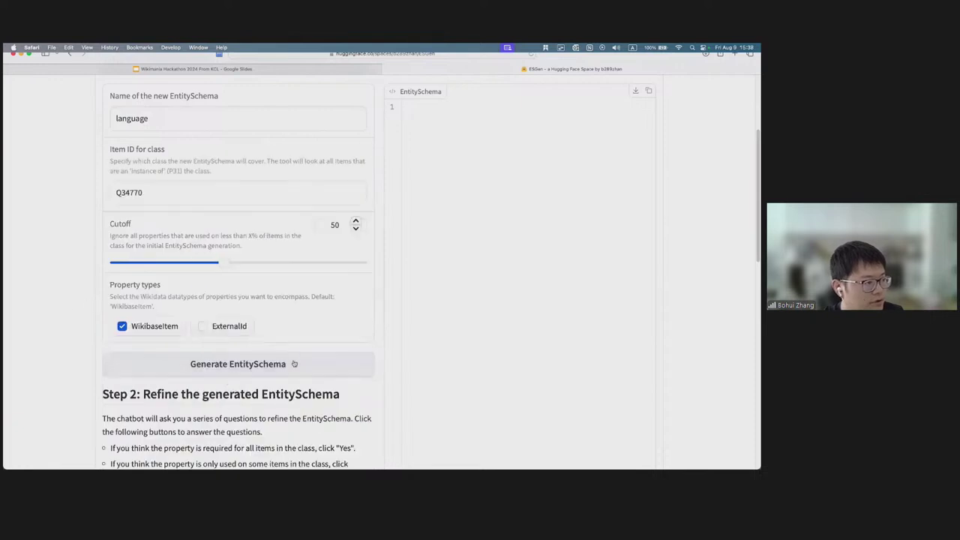
click(283, 368)
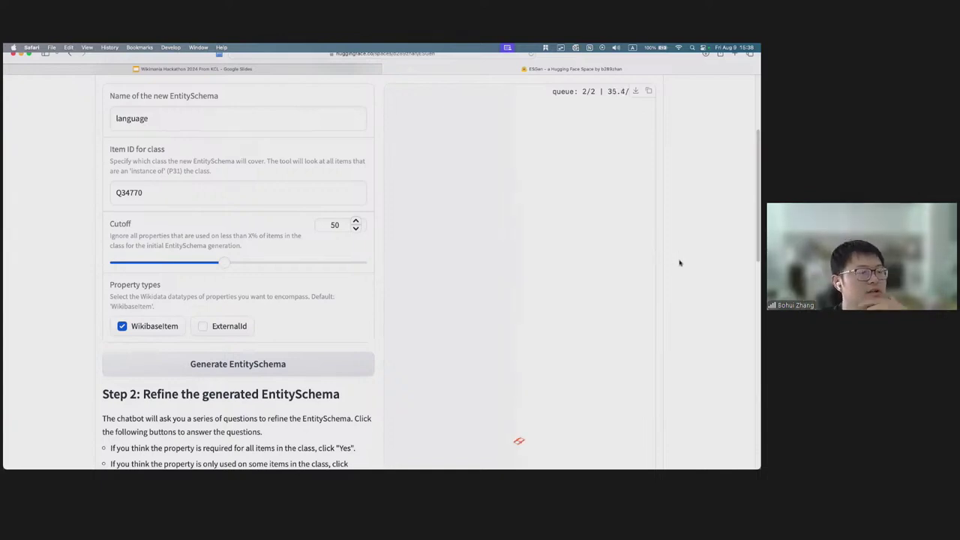
scroll(675, 279, down, 2)
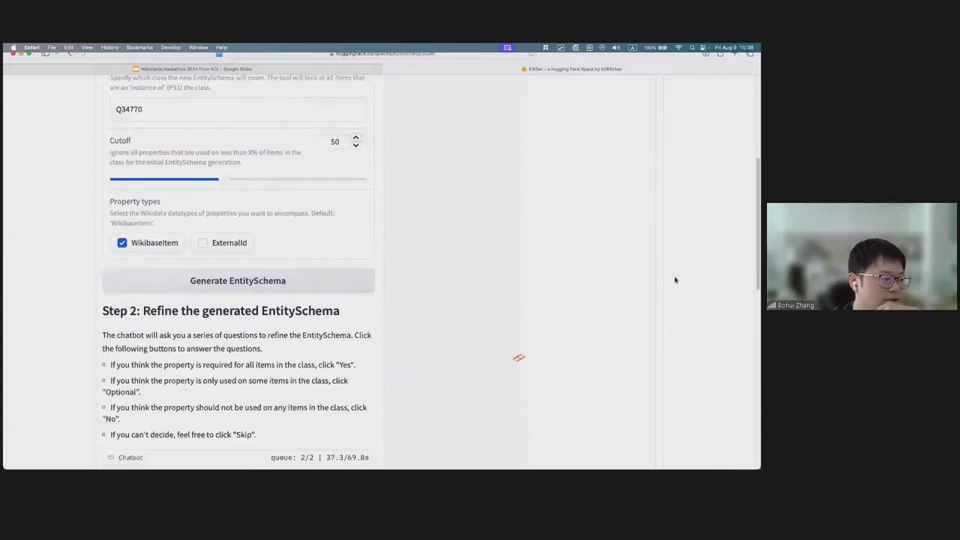
scroll(295, 366, down, 1)
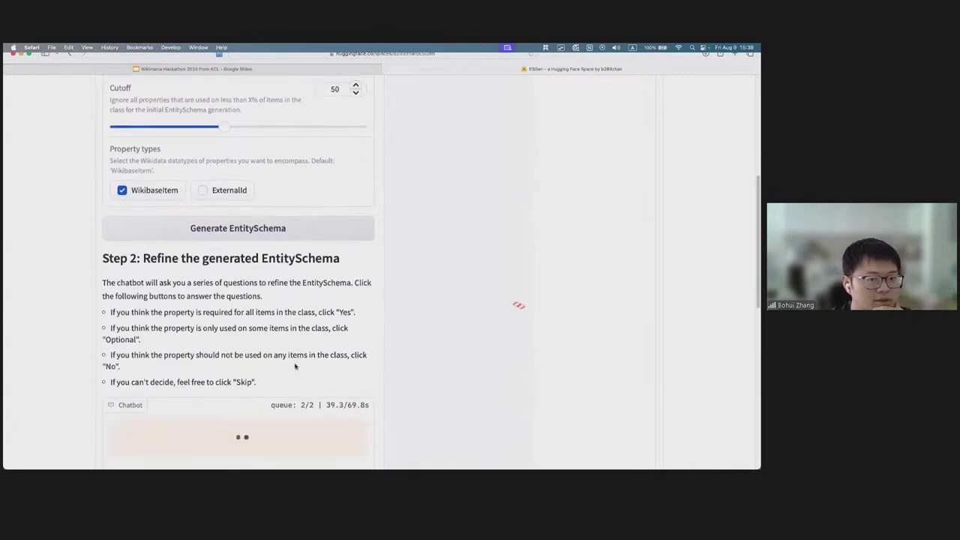
scroll(295, 366, down, 1)
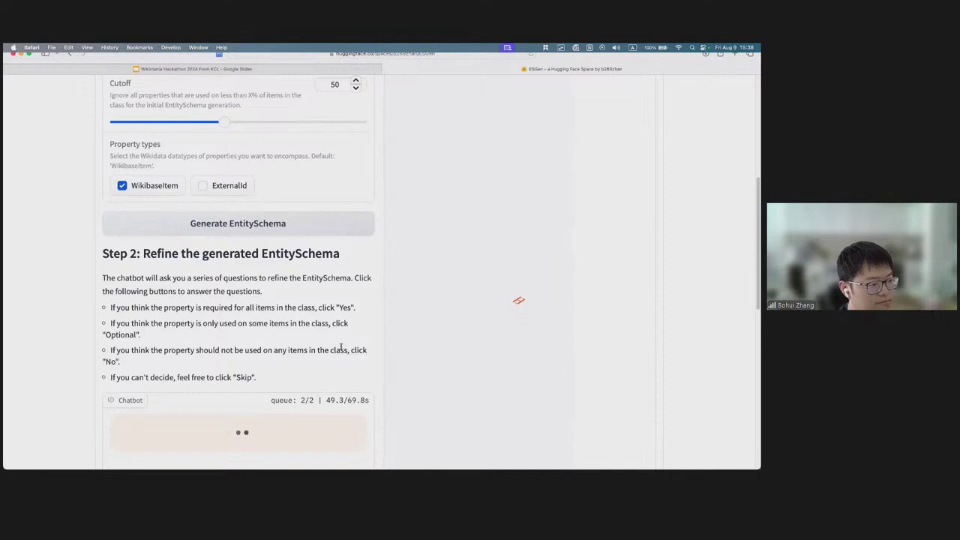
scroll(341, 347, up, 1)
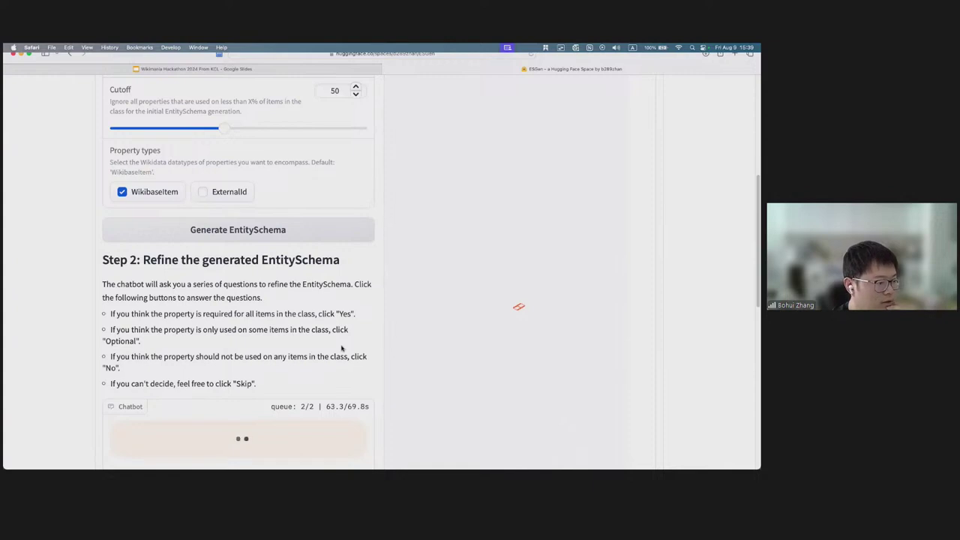
scroll(341, 347, up, 2)
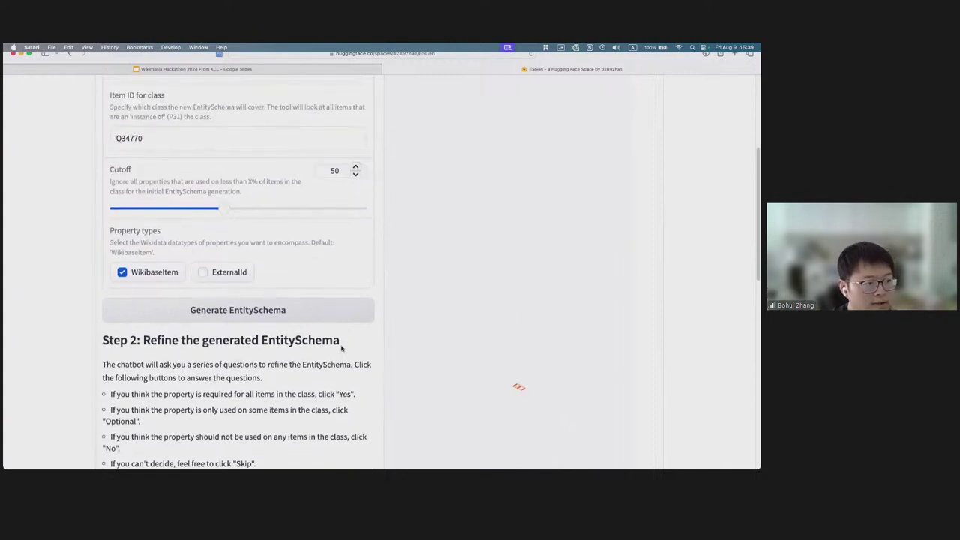
scroll(342, 349, up, 2)
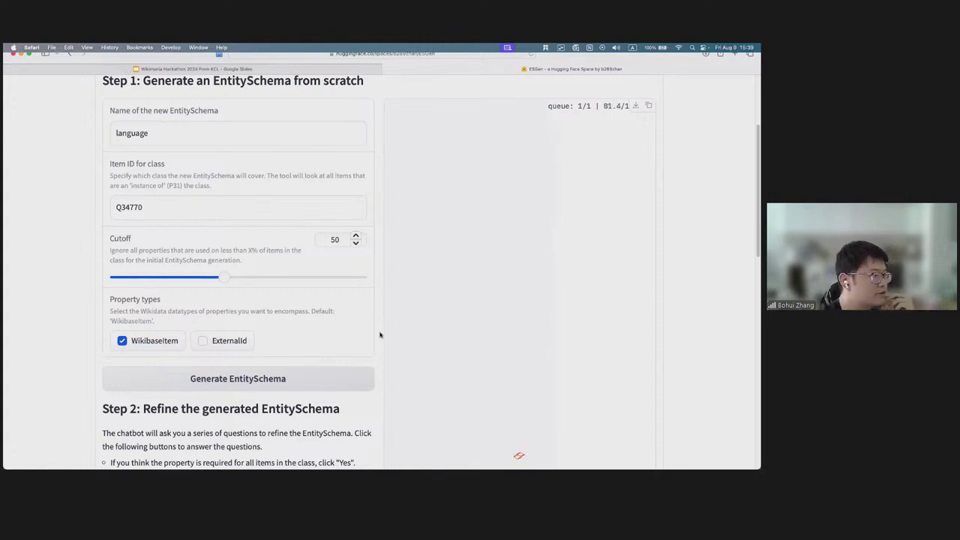
Check the Space's container logs for the schema generation progress and close them.
scroll(380, 335, up, 3)
scroll(380, 334, up, 1)
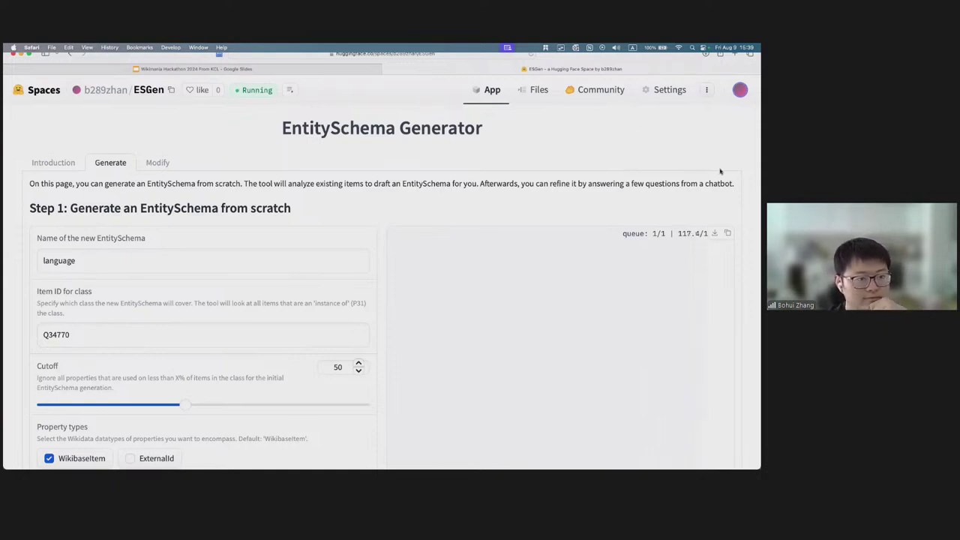
click(291, 90)
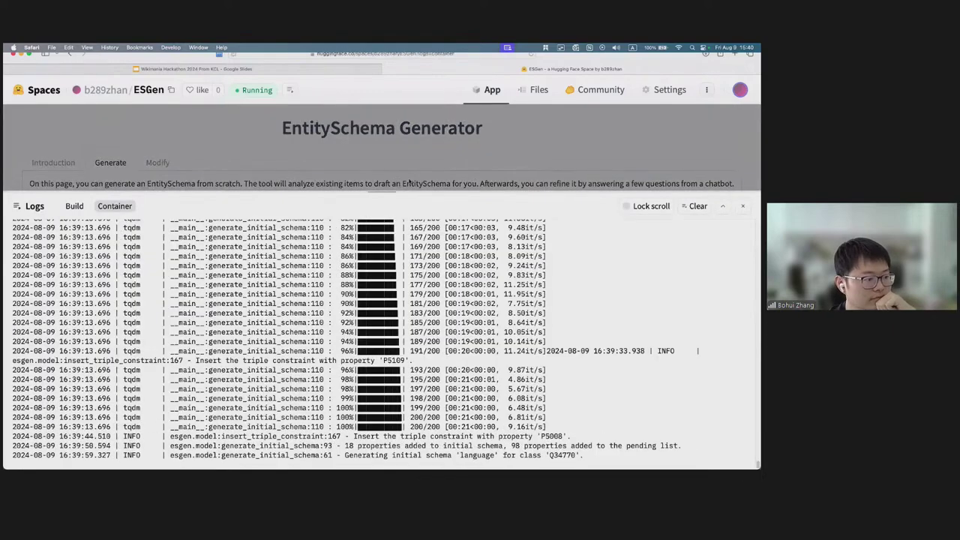
click(277, 177)
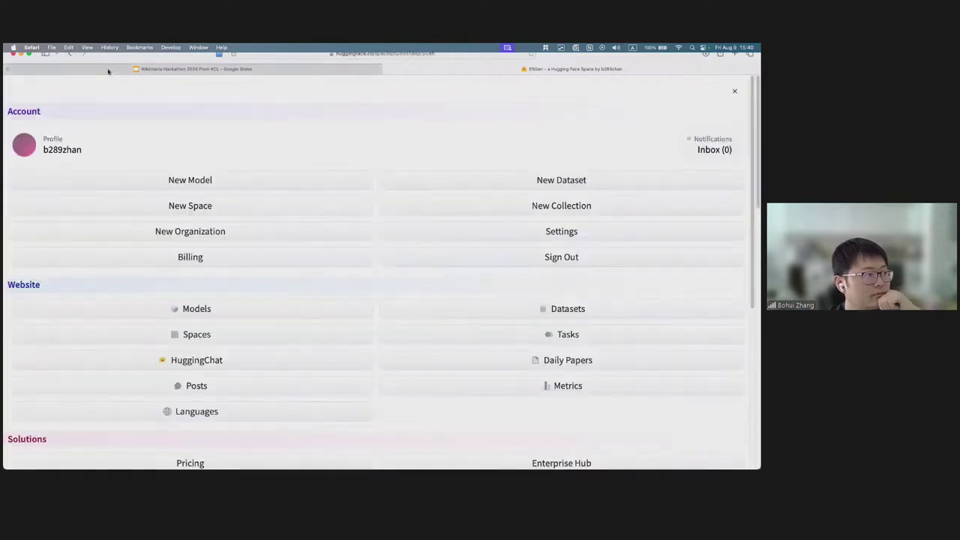
Reset the ESGen page's zoom to its actual size.
click(69, 48)
mouse_move(90, 48)
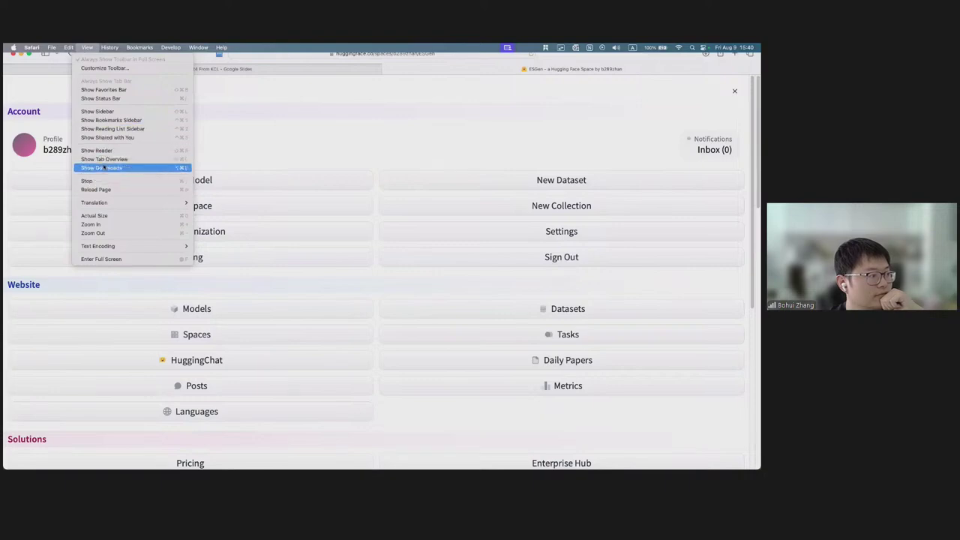
click(119, 216)
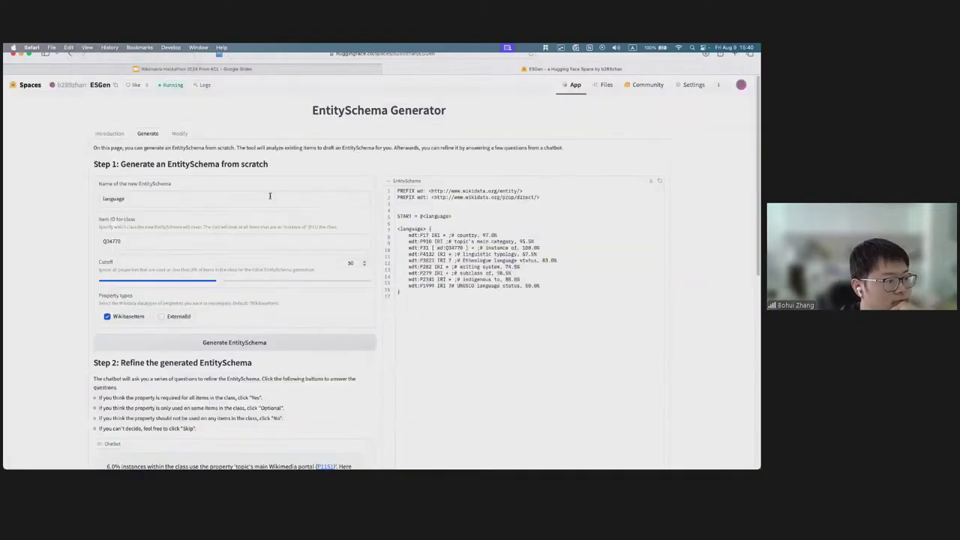
Review the chatbot's first refinement question and the property constraints in the generated language EntitySchema.
scroll(516, 279, down, 5)
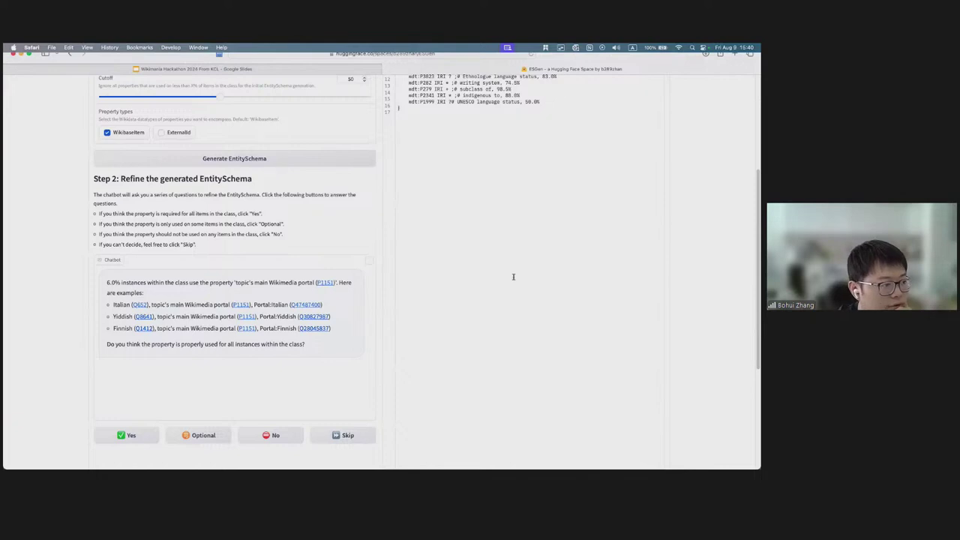
scroll(513, 277, up, 5)
click(403, 186)
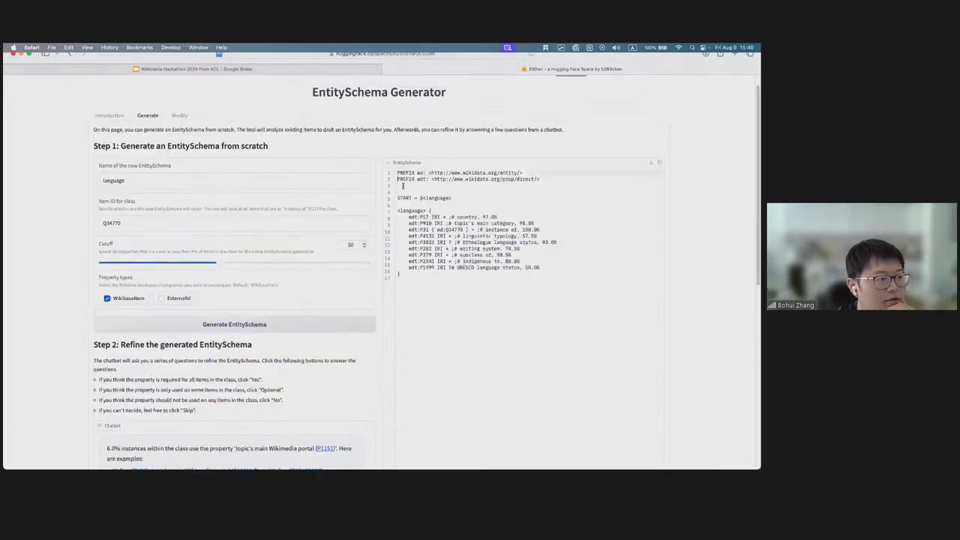
drag(403, 186, 443, 274)
click(443, 274)
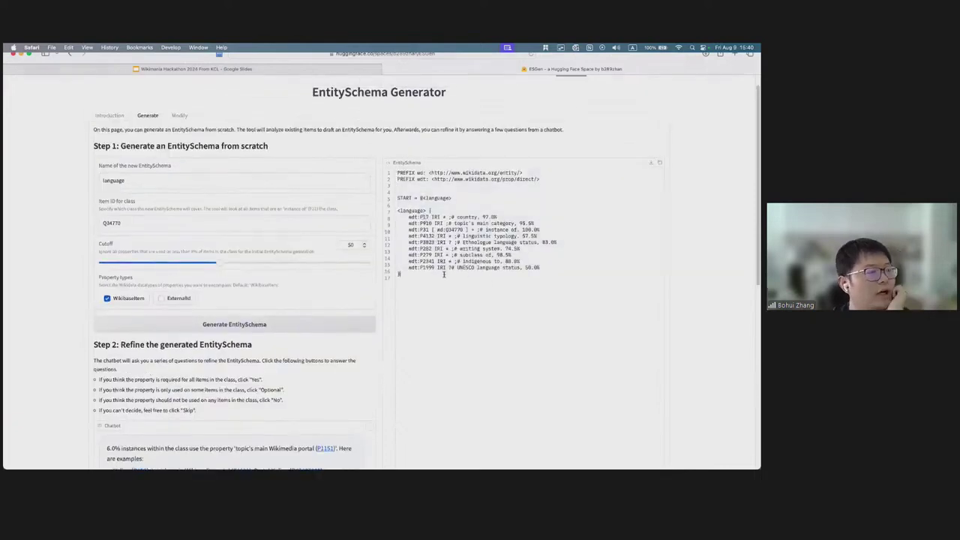
Check the container logs for the numbers of properties added to the initial schema and the pending list, and close the logs.
scroll(443, 275, up, 1)
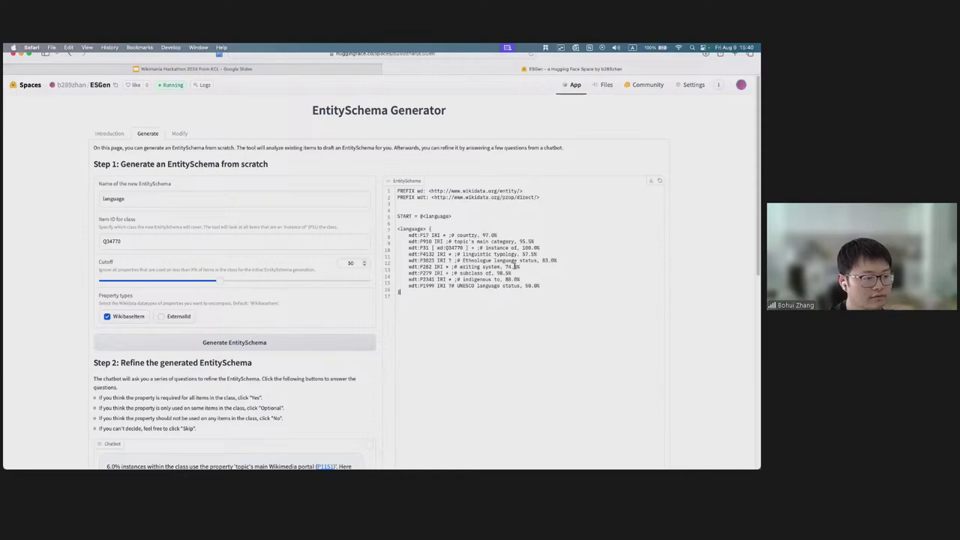
scroll(248, 218, down, 5)
scroll(307, 169, up, 5)
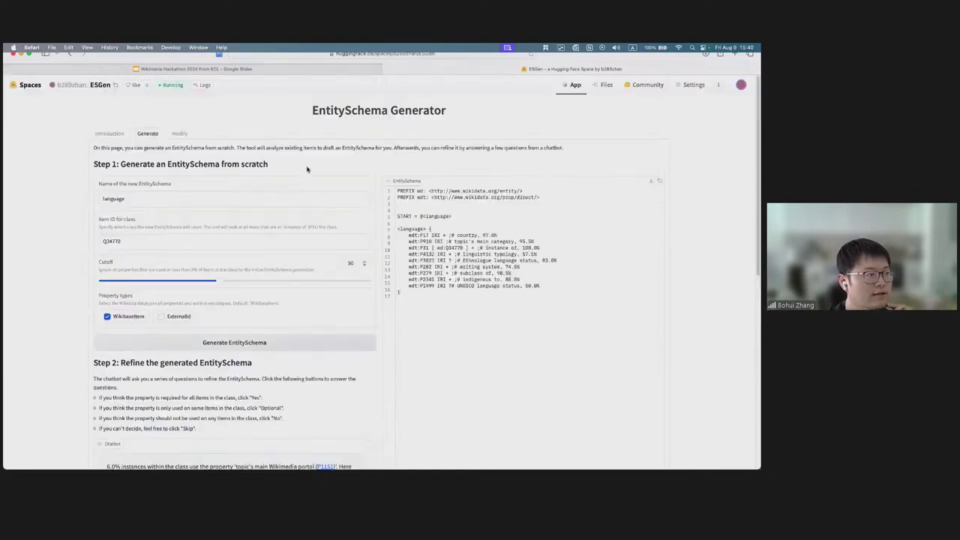
click(205, 87)
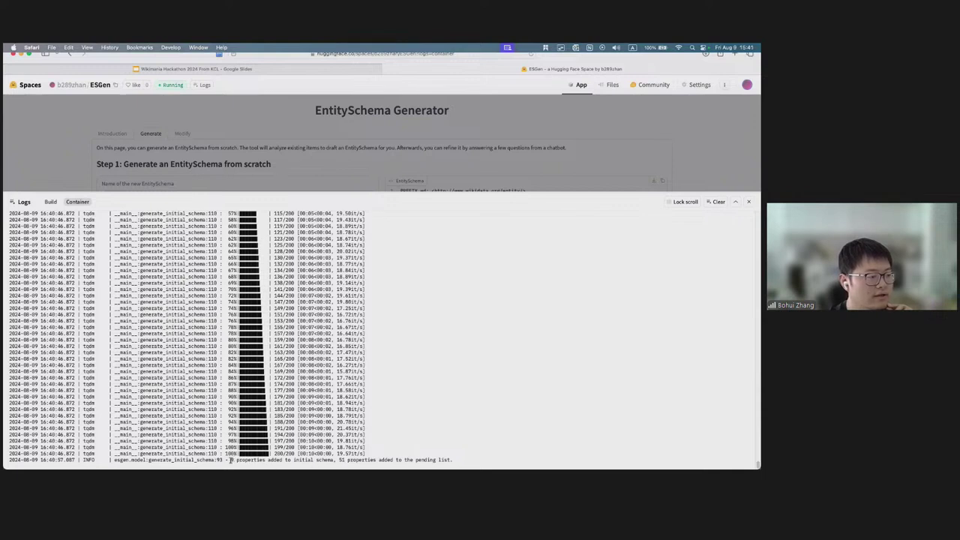
drag(231, 459, 336, 460)
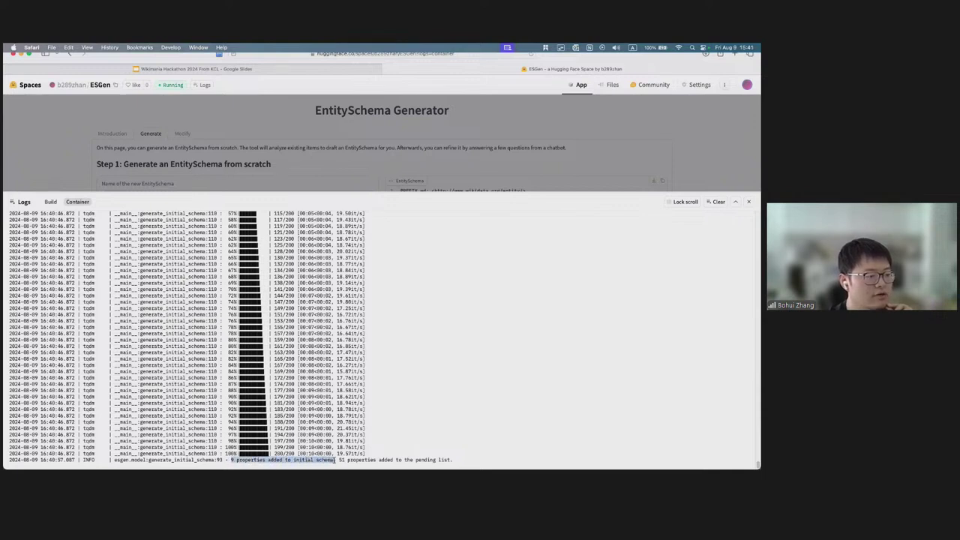
click(316, 461)
double_click(316, 461)
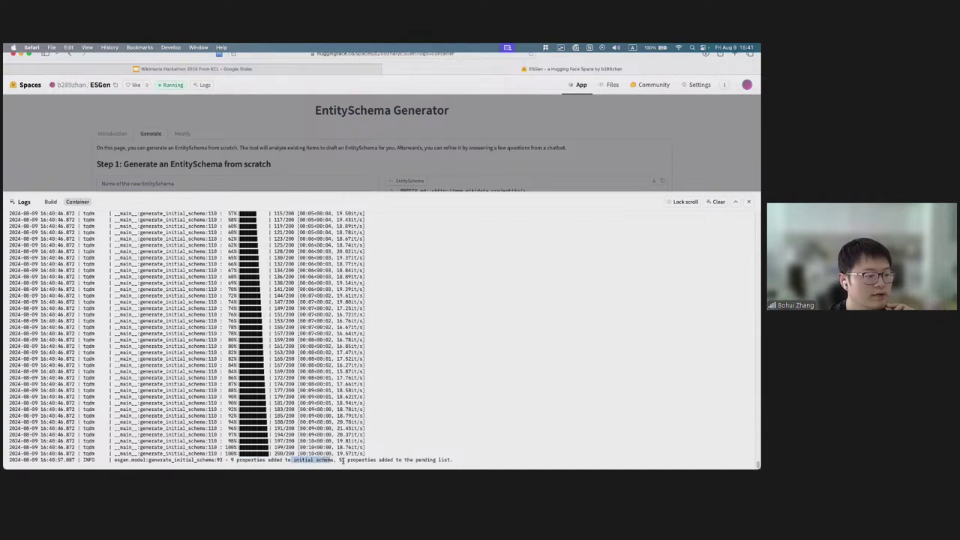
click(344, 461)
drag(339, 459, 465, 463)
click(465, 462)
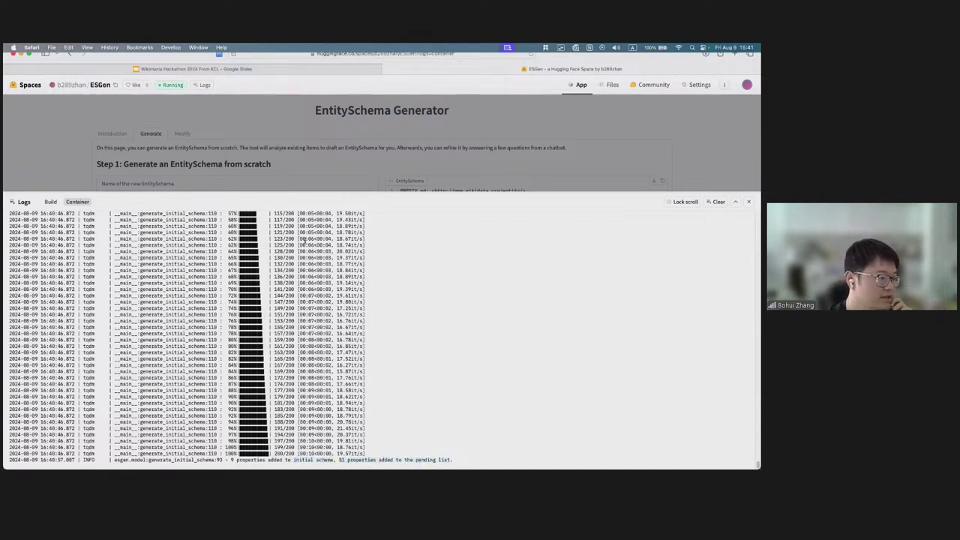
click(192, 195)
Highlight the Step 2 instructions on answering the chatbot's refinement questions with Yes, Optional, No or Skip.
scroll(203, 269, down, 5)
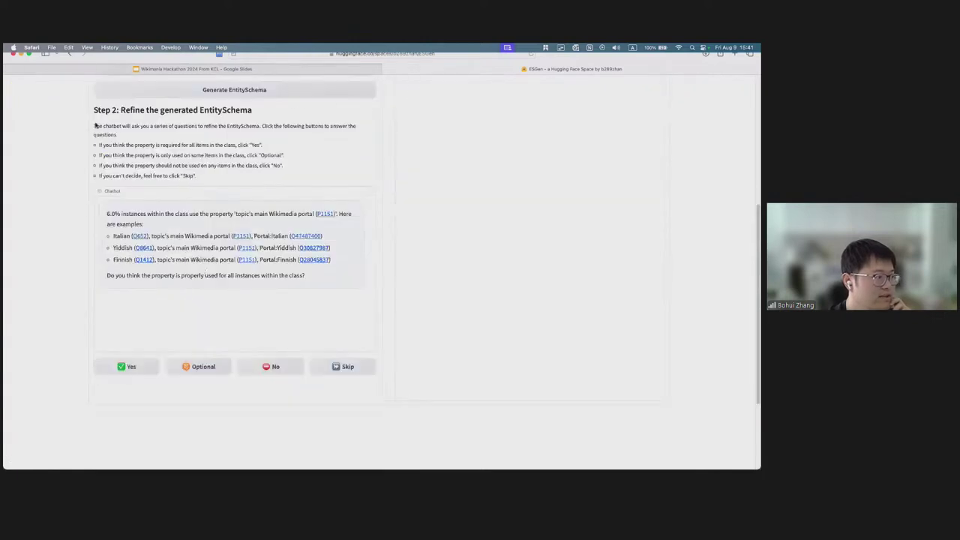
drag(95, 110, 267, 186)
click(266, 186)
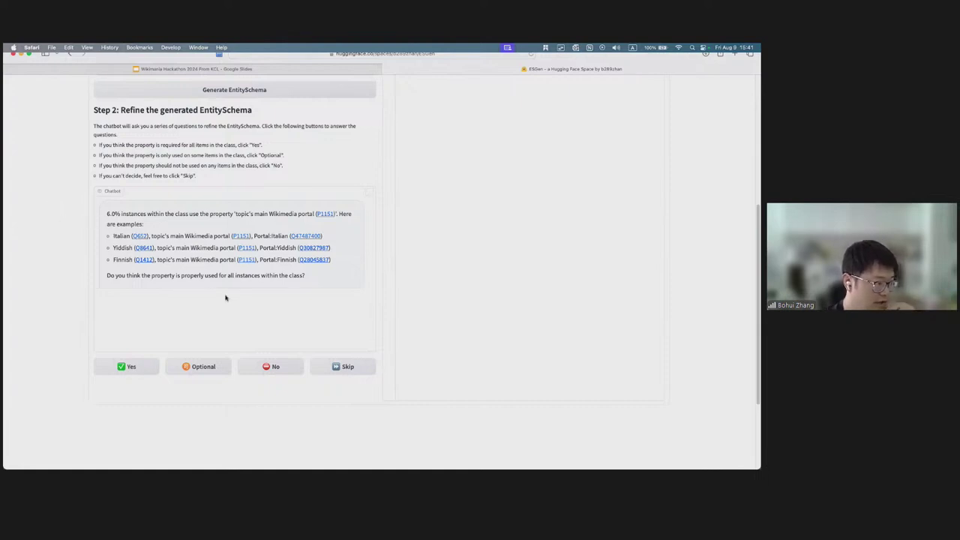
Highlight the property constraints in the generated language EntitySchema and compare them with the chatbot's refinement question.
scroll(320, 293, up, 5)
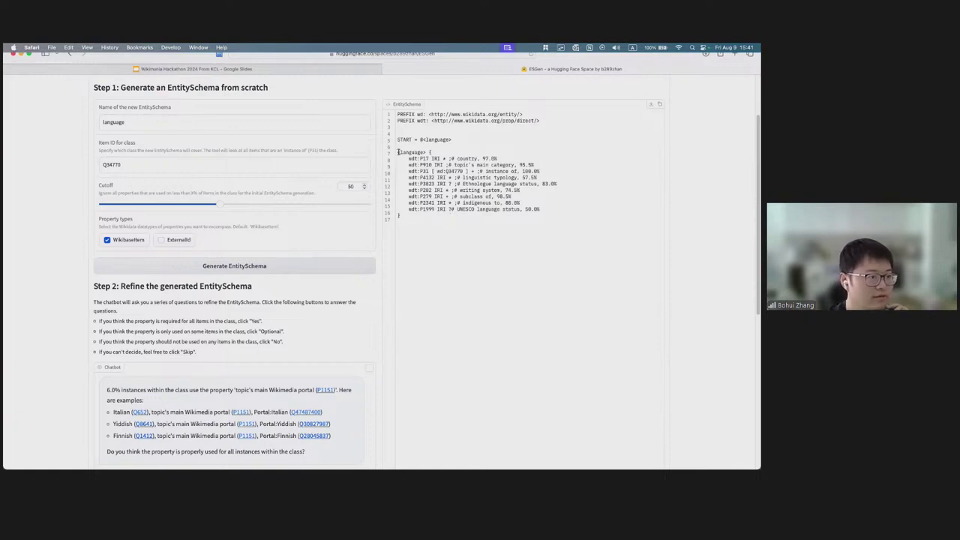
drag(398, 153, 418, 214)
click(418, 216)
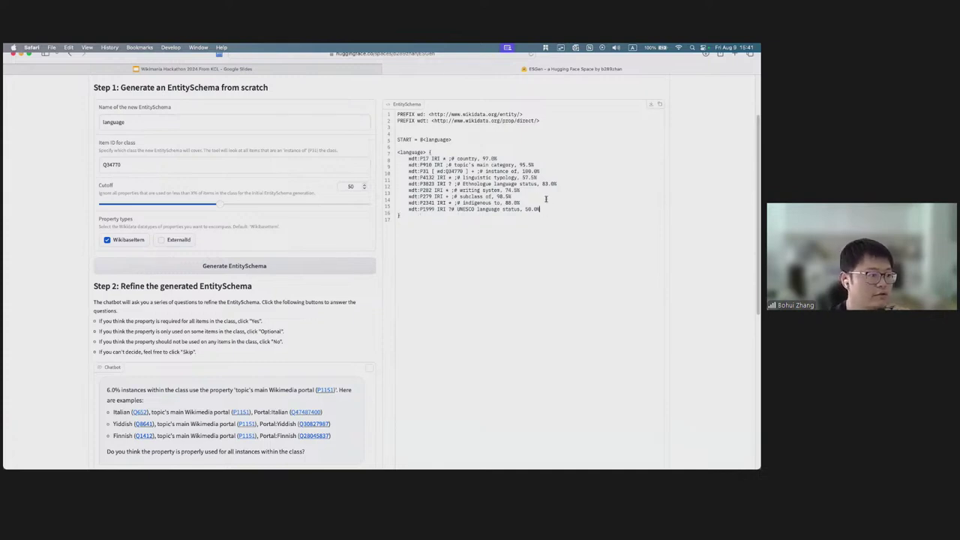
scroll(259, 330, down, 2)
scroll(348, 304, down, 3)
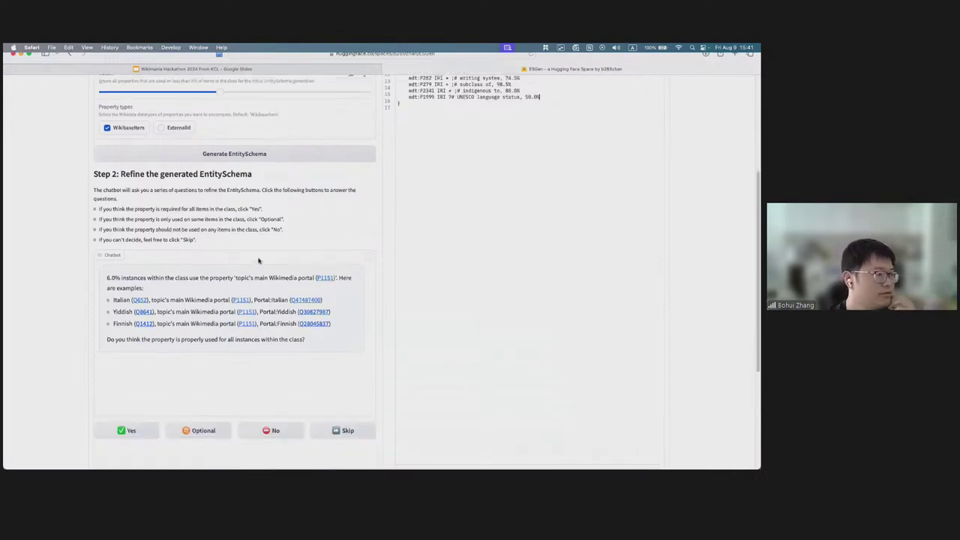
scroll(261, 263, up, 3)
scroll(380, 273, up, 4)
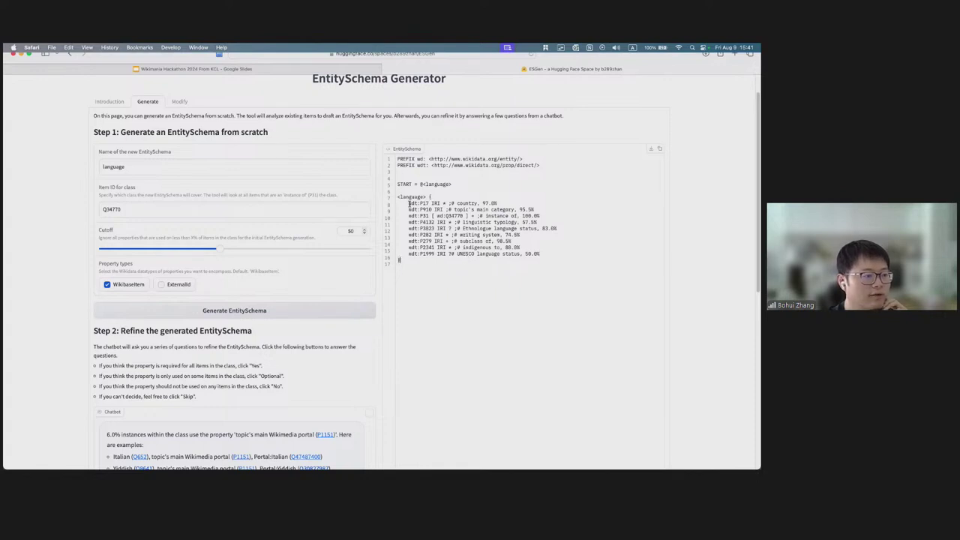
drag(409, 204, 549, 251)
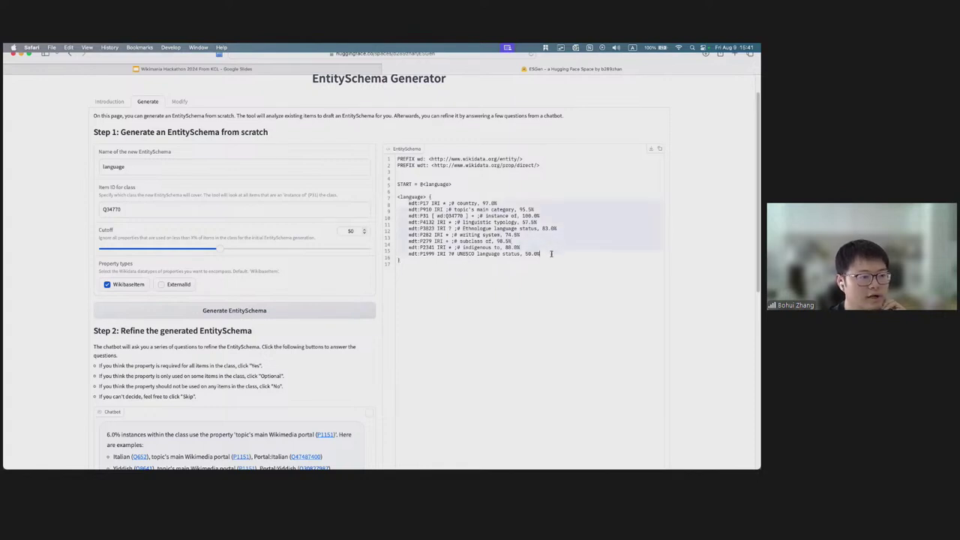
click(553, 257)
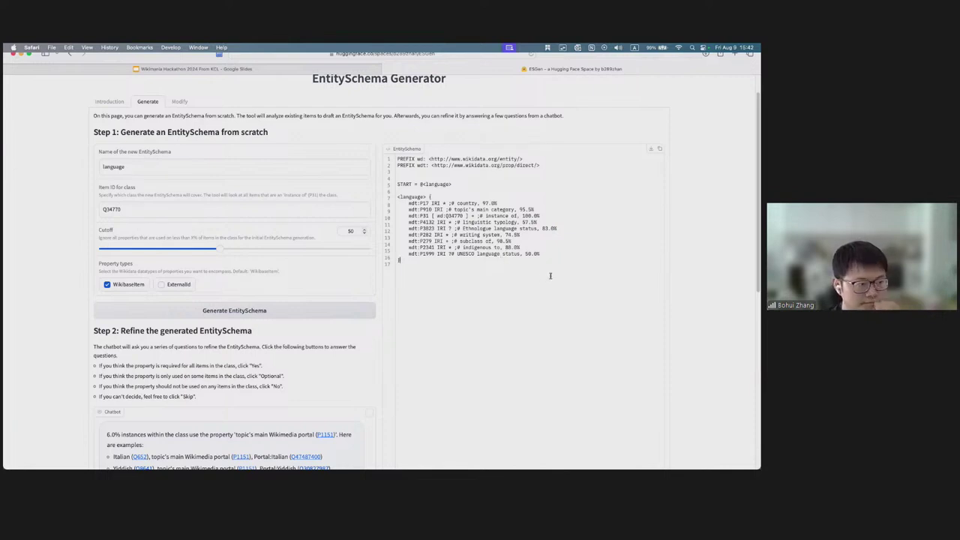
Check the container logs for triple constraints inserted since the language schema was generated, and close the logs.
scroll(389, 352, down, 5)
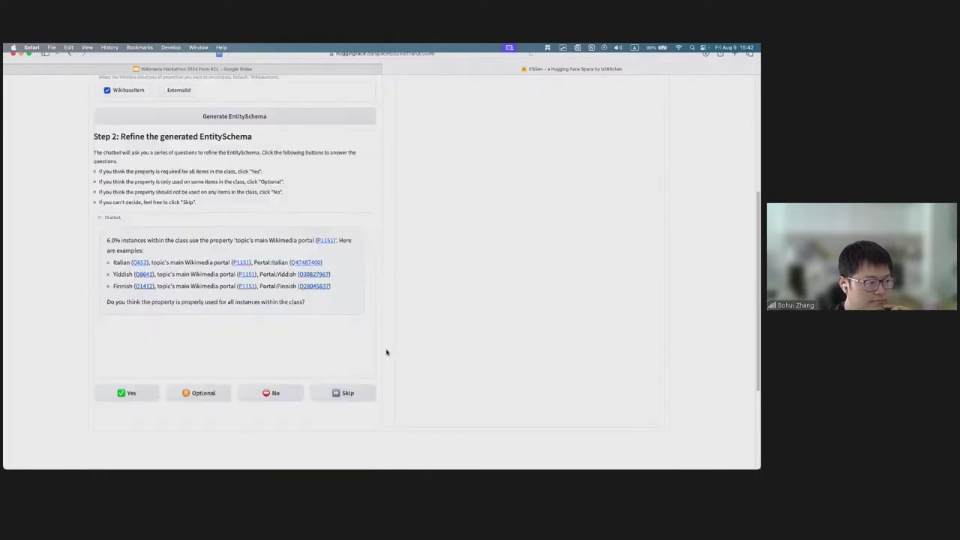
scroll(386, 353, up, 2)
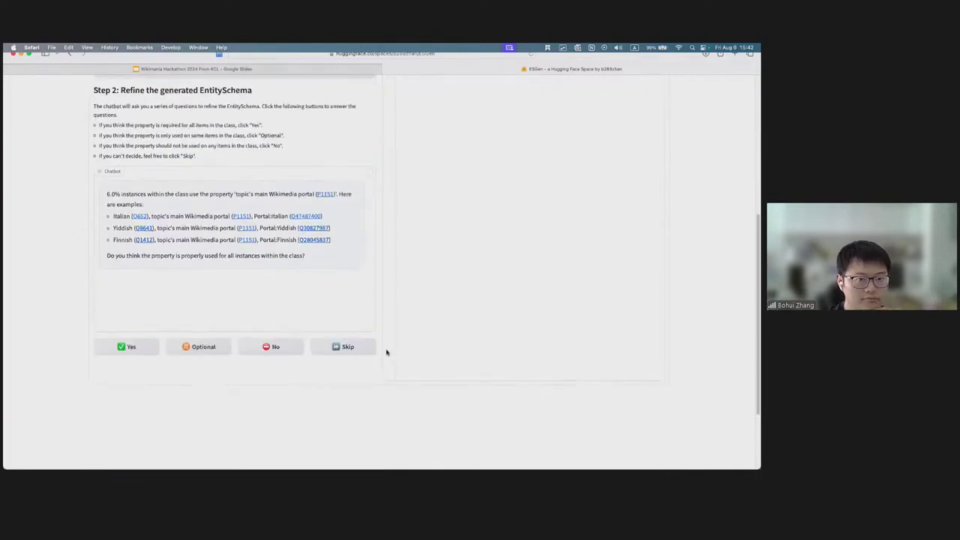
scroll(387, 353, up, 5)
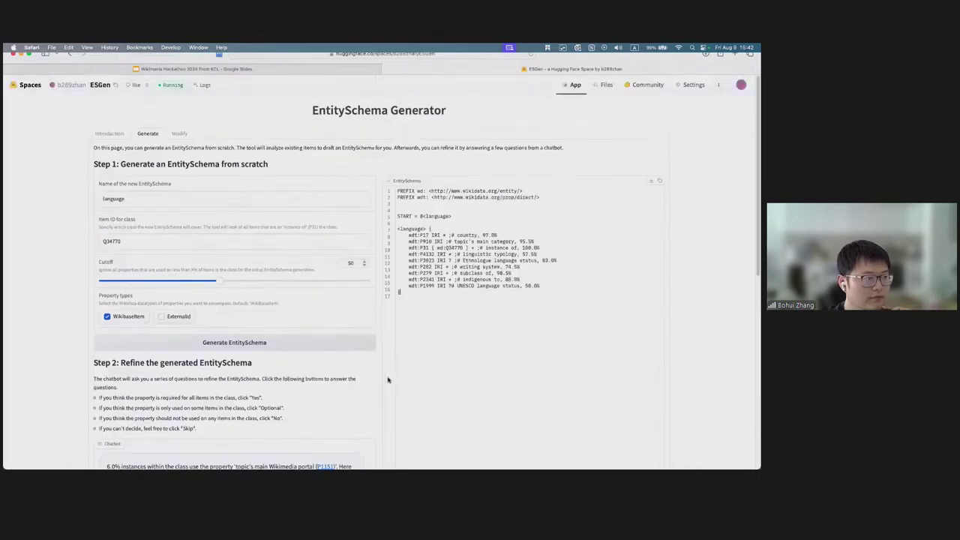
click(202, 85)
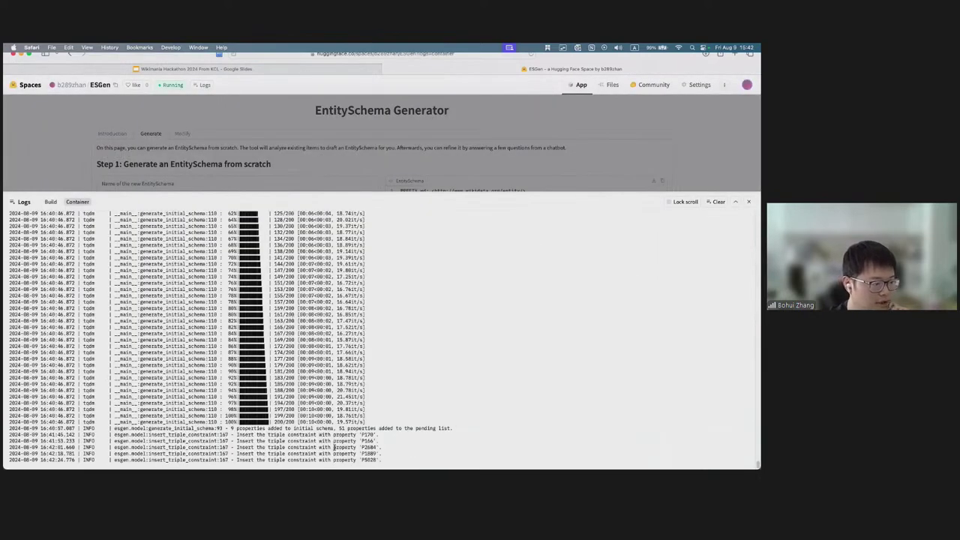
scroll(334, 447, up, 5)
scroll(335, 447, up, 5)
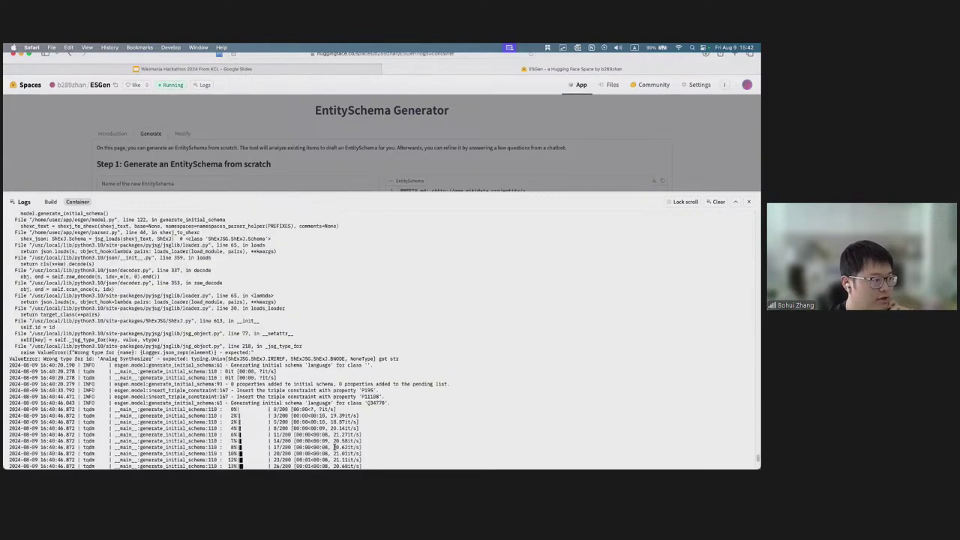
scroll(335, 447, down, 10)
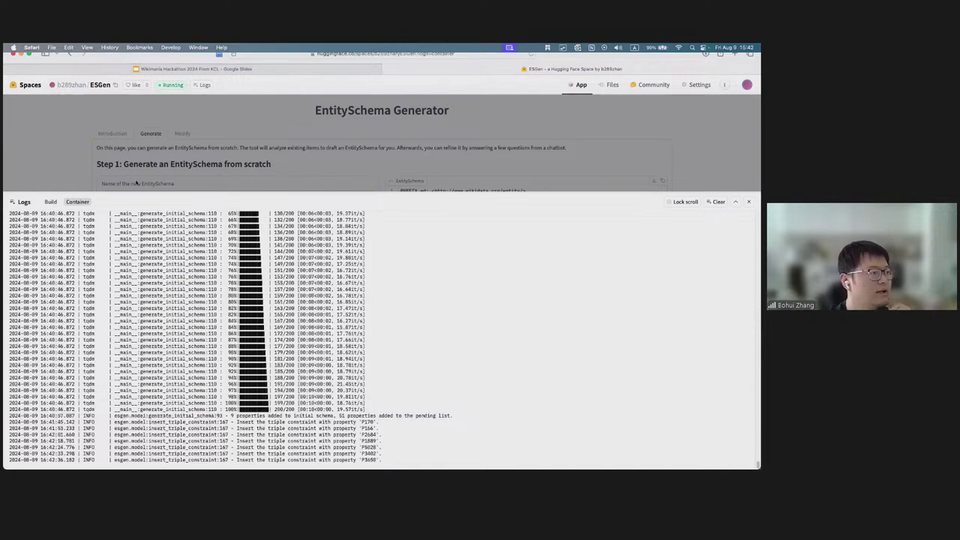
click(136, 183)
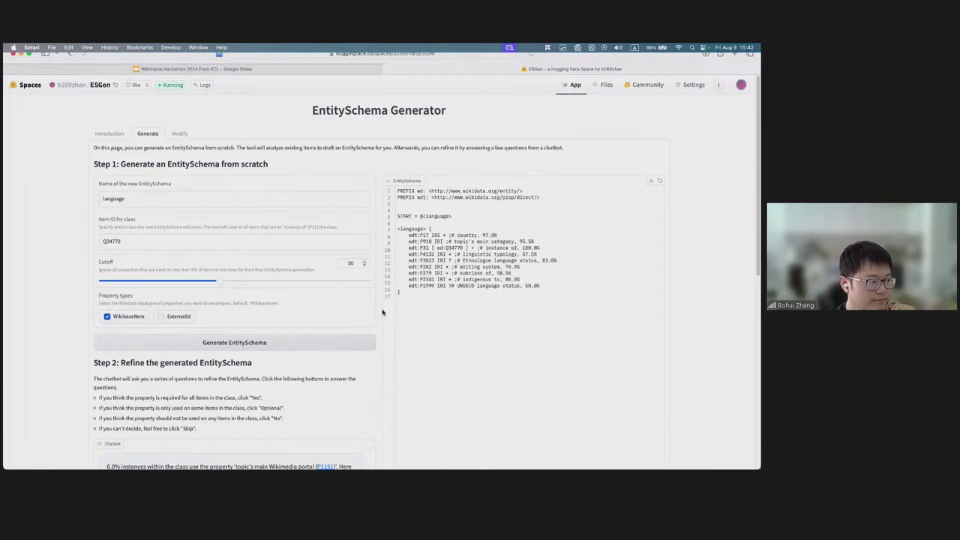
Open Wikidata's EntitySchema directory in a new browser tab by looking up "directory" in the browsing history.
scroll(382, 312, down, 1)
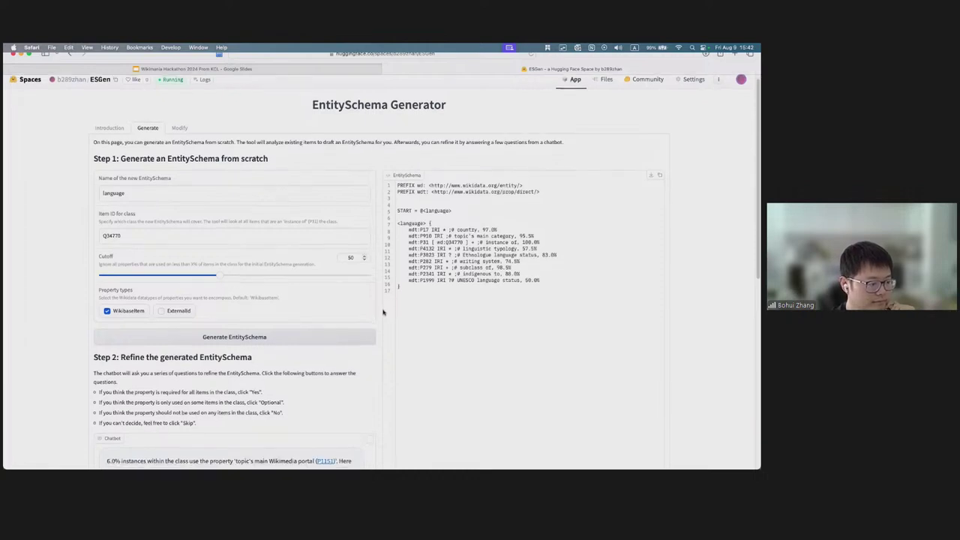
scroll(382, 311, down, 1)
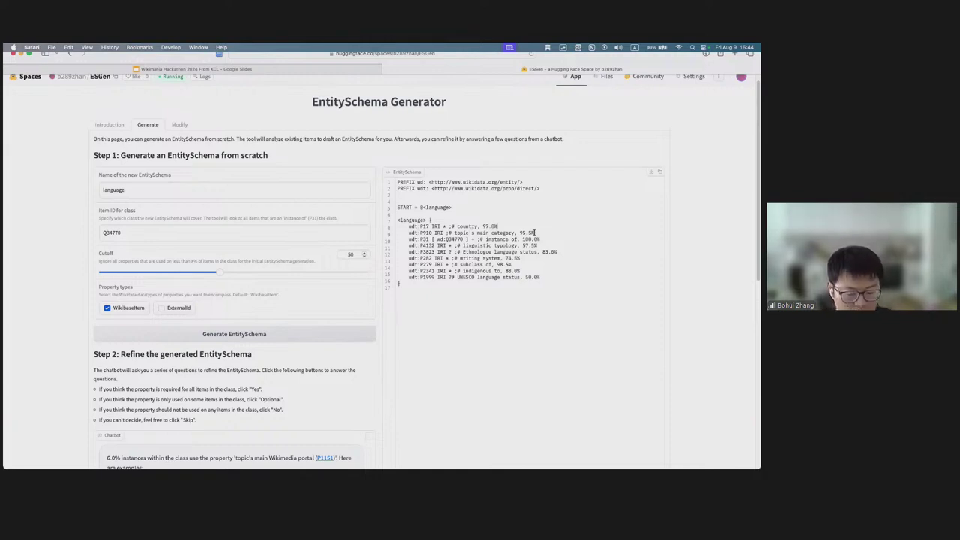
click(734, 54)
text(directory)
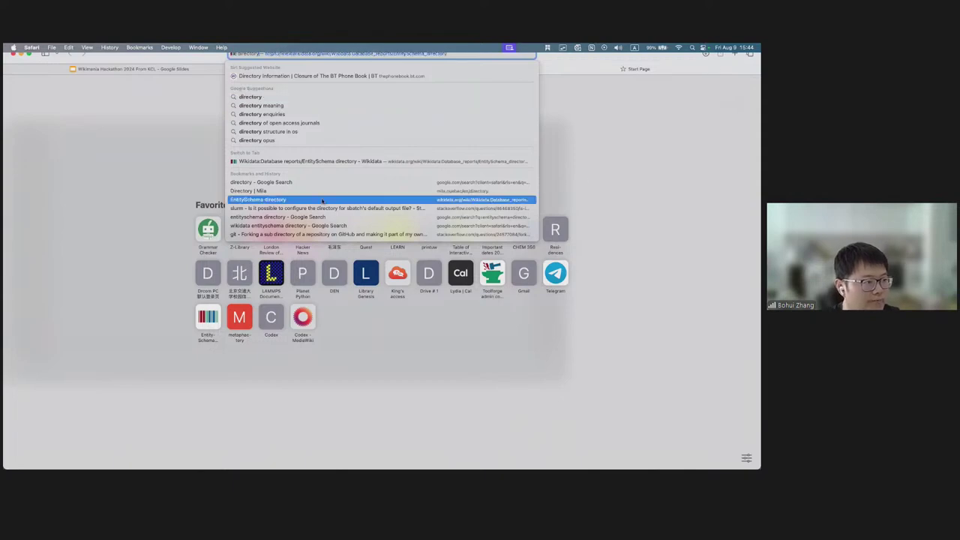
click(290, 199)
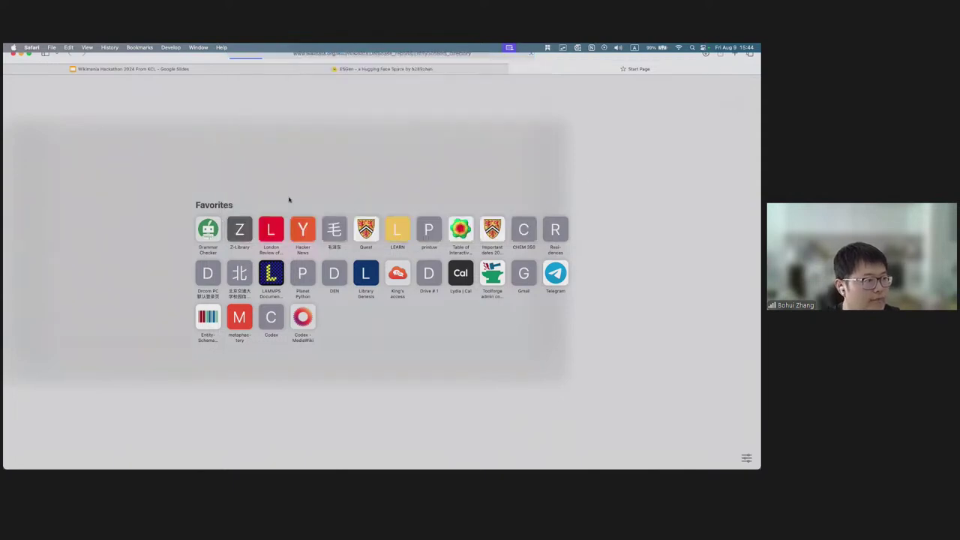
Browse the existing EntitySchemas in the directory from architectural structure down to computing and back up to arts.
scroll(211, 237, down, 3)
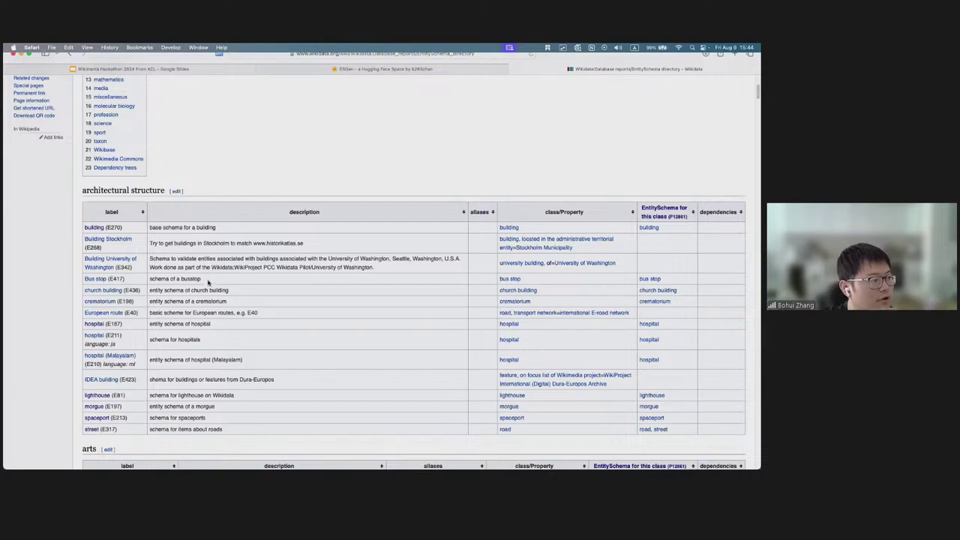
scroll(208, 289, down, 1)
scroll(208, 292, up, 7)
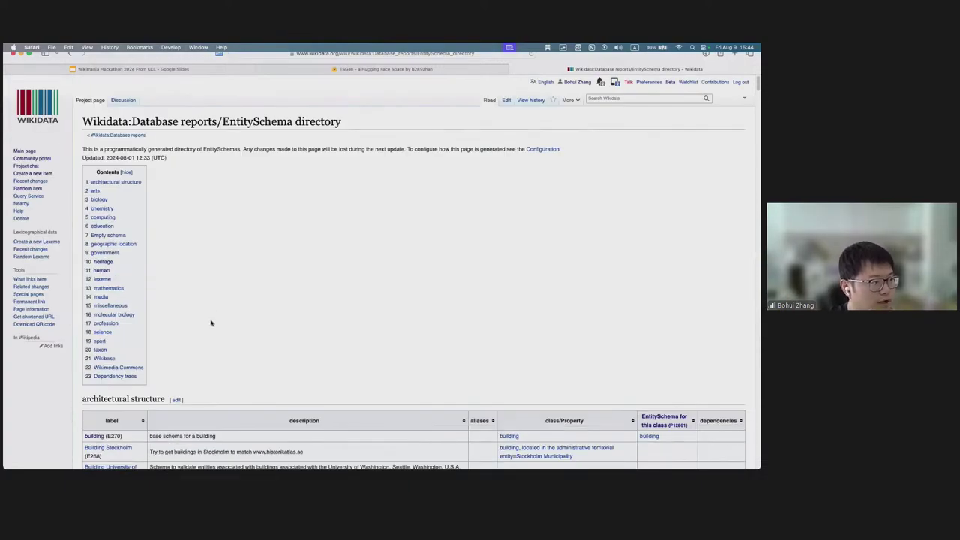
scroll(212, 322, down, 10)
scroll(212, 324, down, 5)
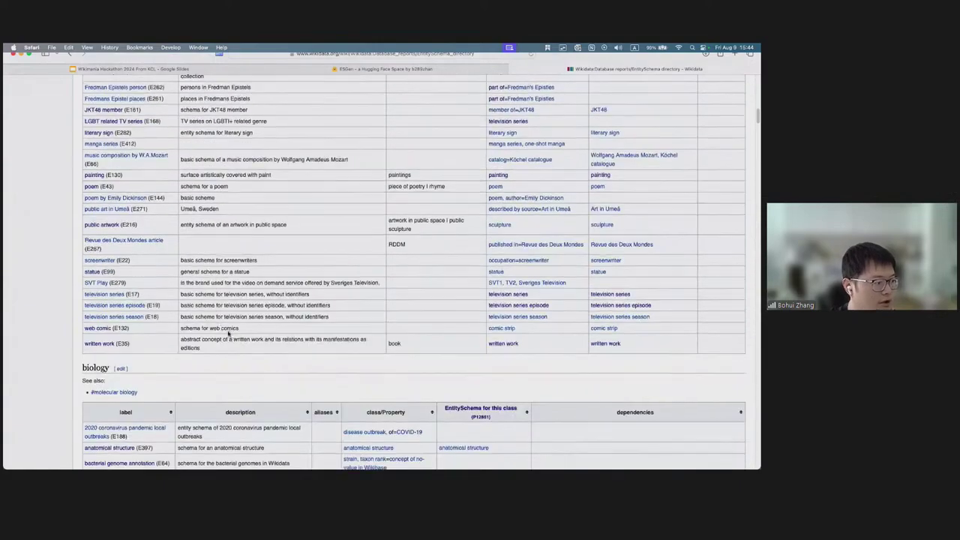
scroll(260, 361, down, 3)
scroll(260, 363, down, 5)
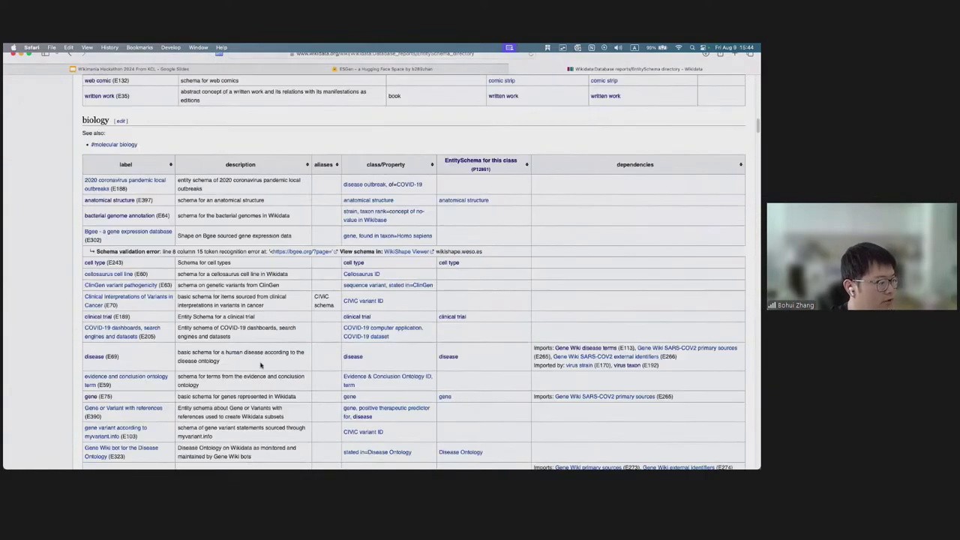
scroll(260, 364, down, 15)
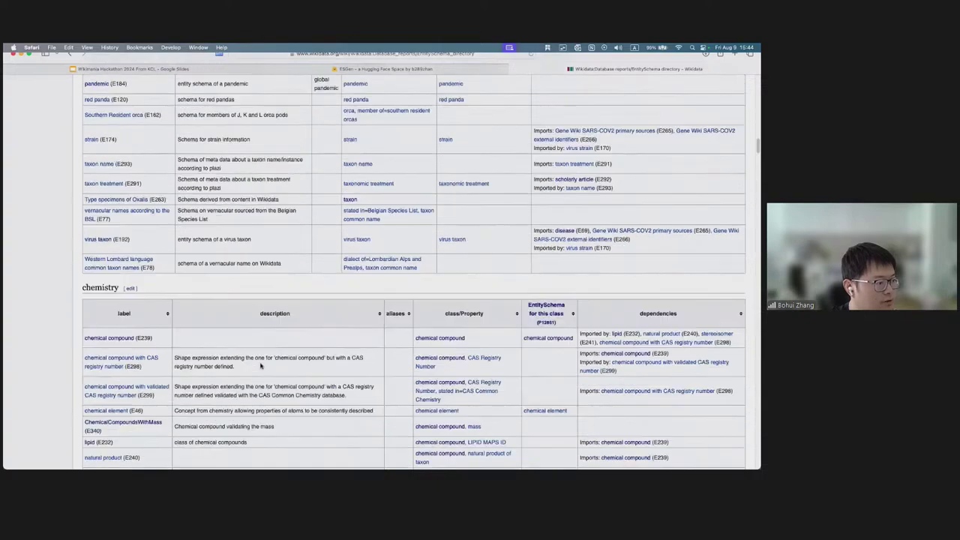
scroll(261, 365, down, 15)
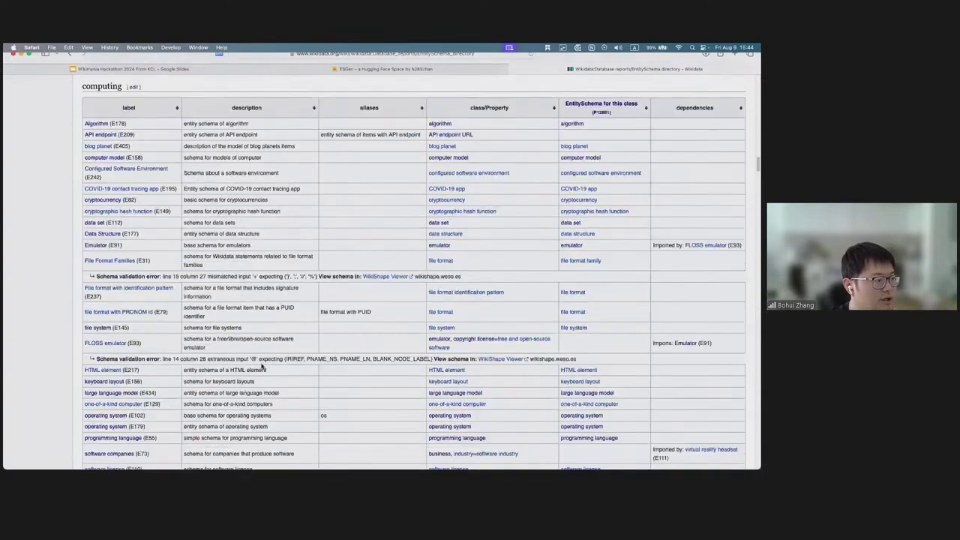
scroll(274, 375, up, 1)
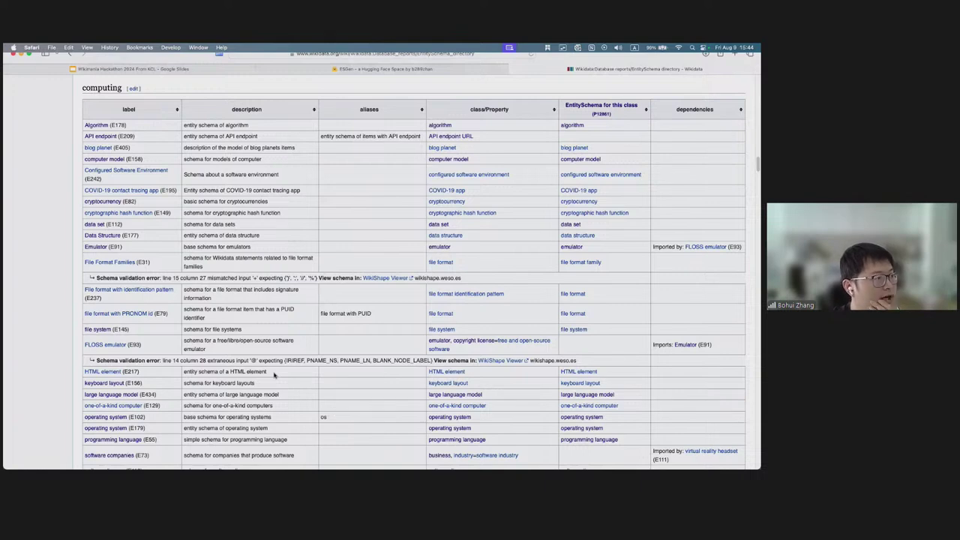
scroll(275, 374, up, 5)
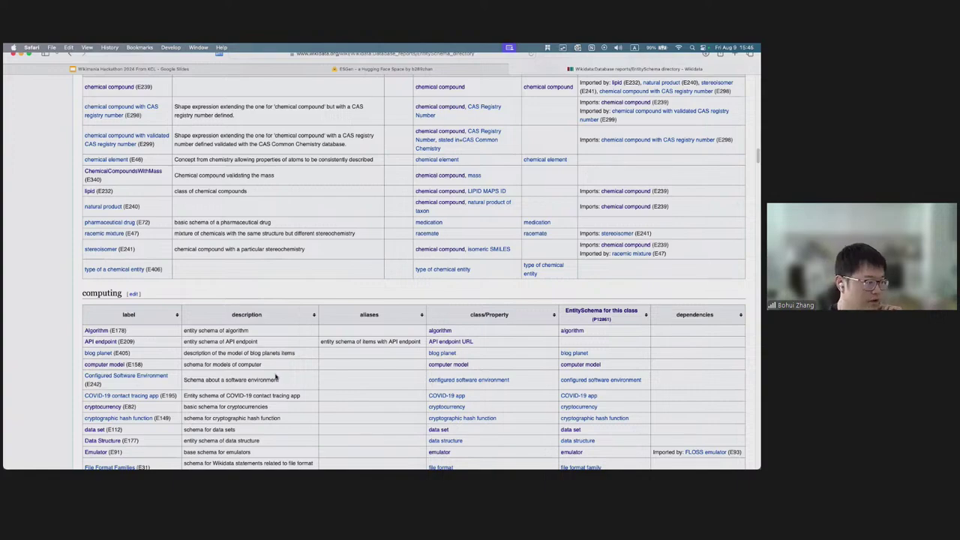
scroll(275, 377, up, 8)
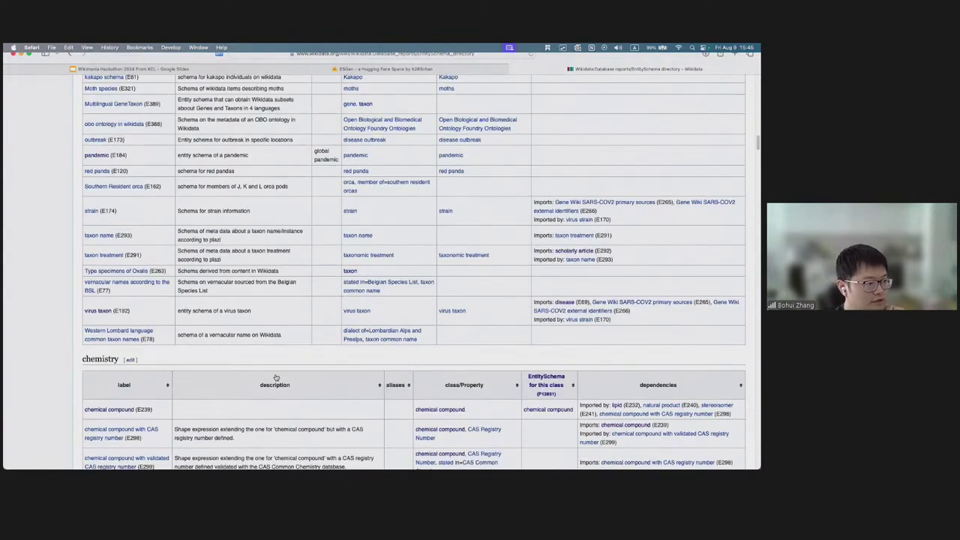
scroll(276, 378, up, 6)
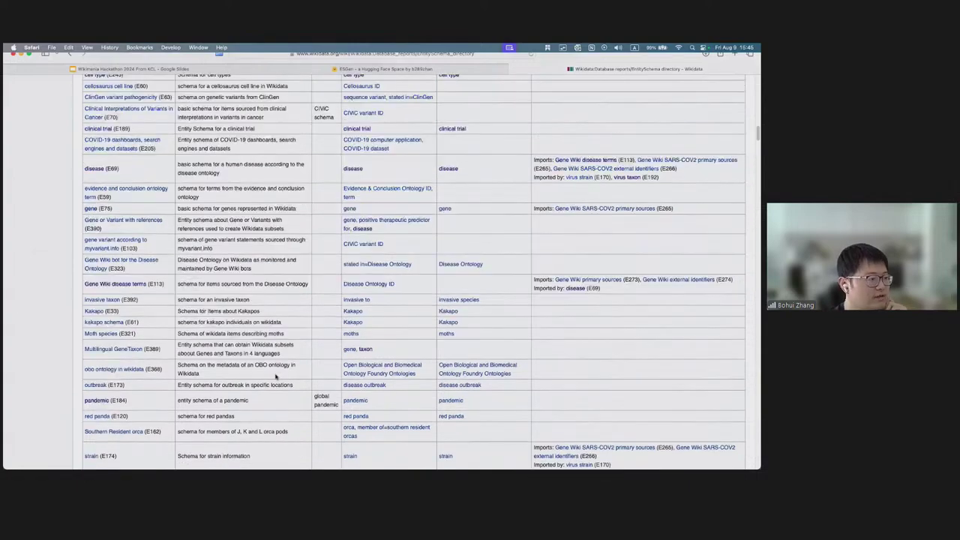
scroll(275, 377, up, 8)
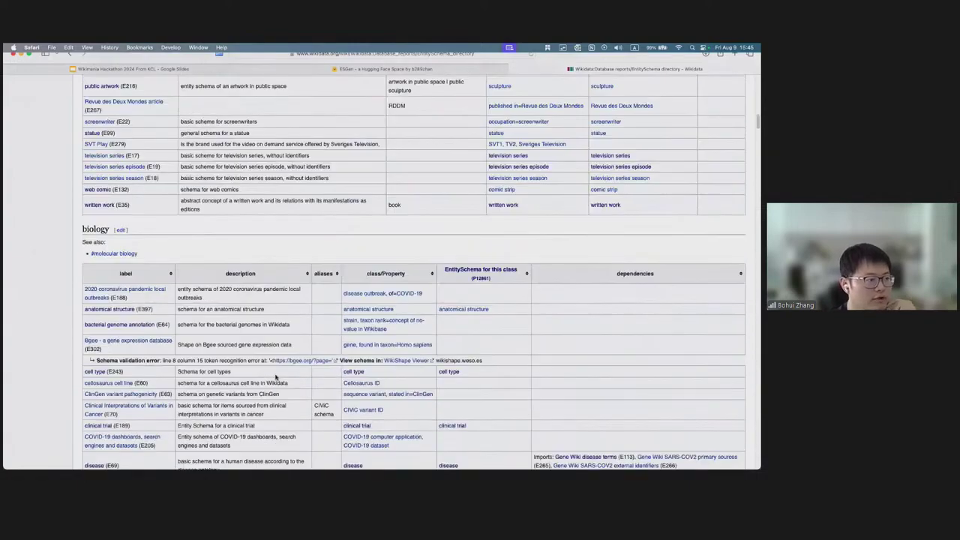
scroll(276, 377, up, 4)
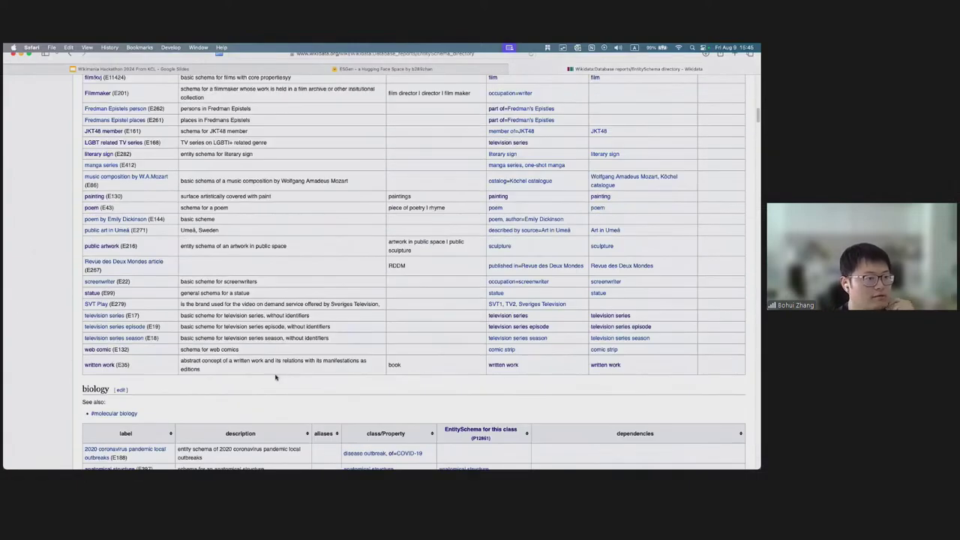